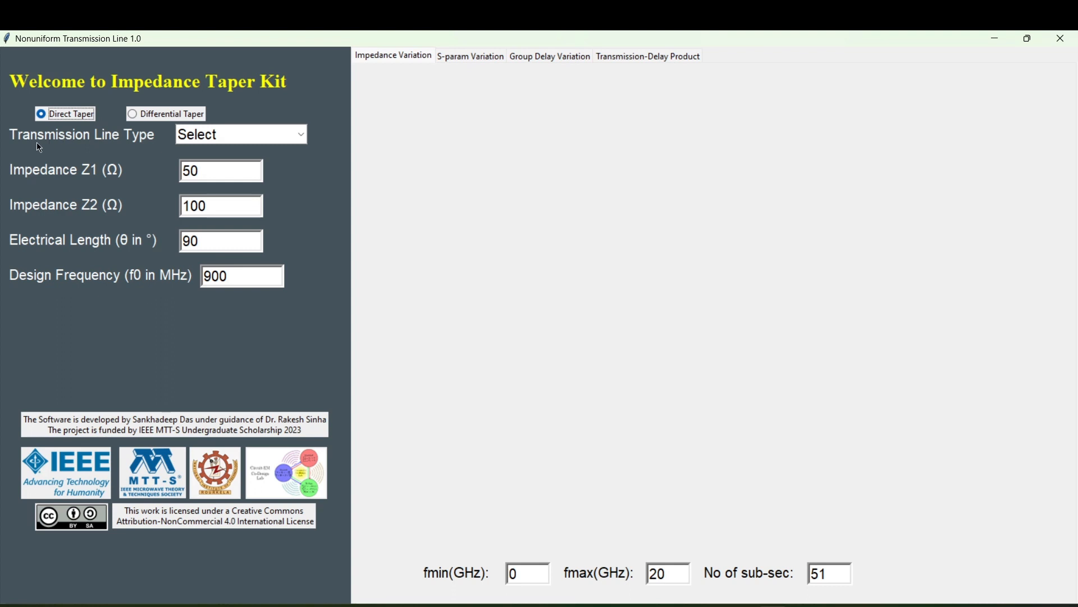
Look through the available taper profiles and set the transmission line type to Exponential.
{"action": "left_click", "coordinate": [200, 138]}
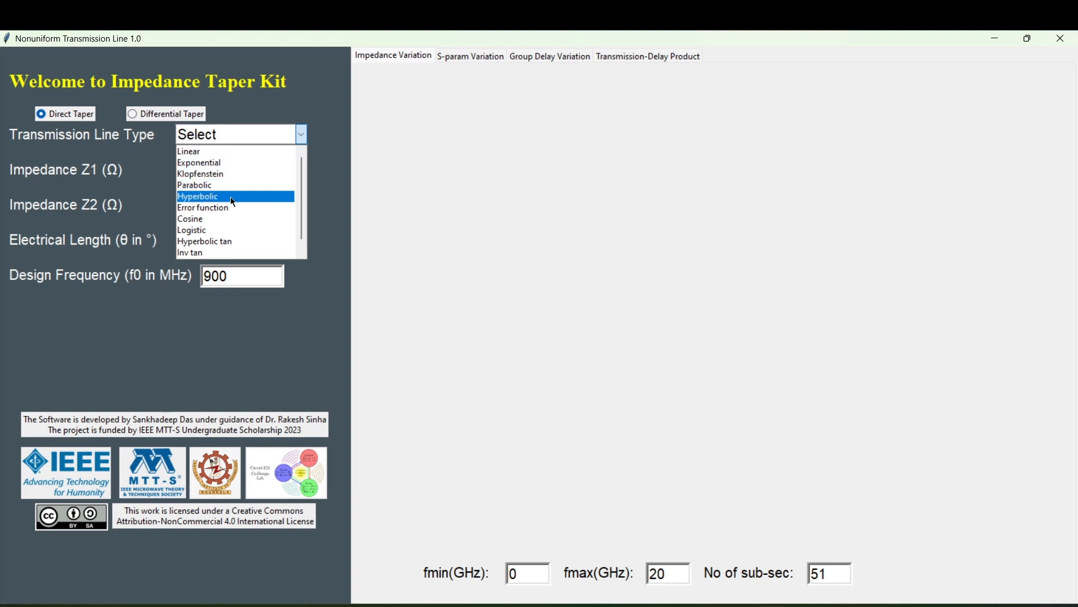
{"action": "scroll", "coordinate": [233, 204], "scroll_direction": "down", "scroll_amount": 1}
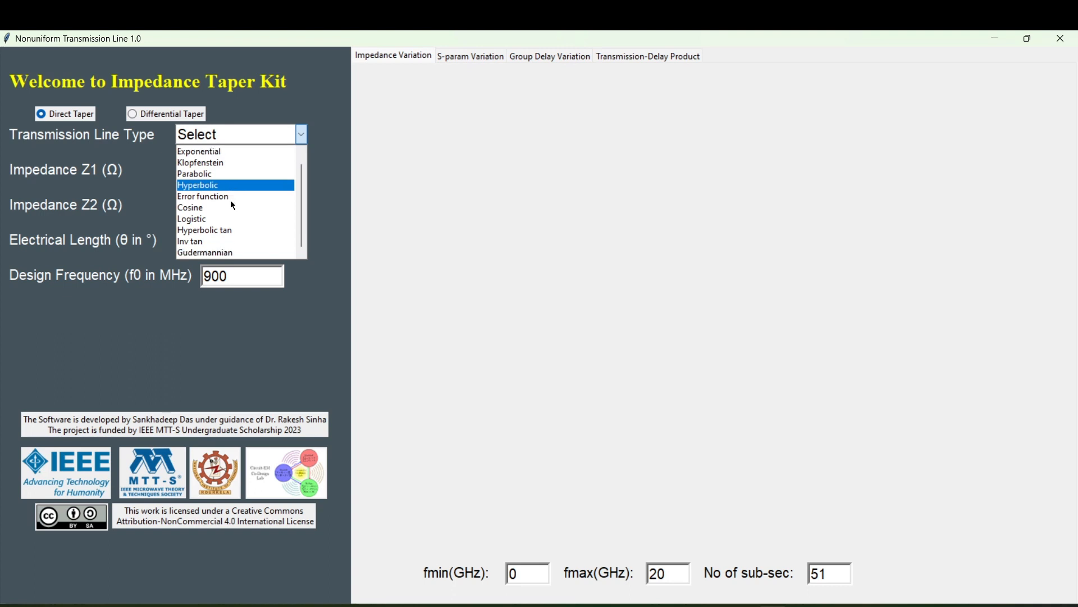
{"action": "scroll", "coordinate": [229, 198], "scroll_direction": "up", "scroll_amount": 1}
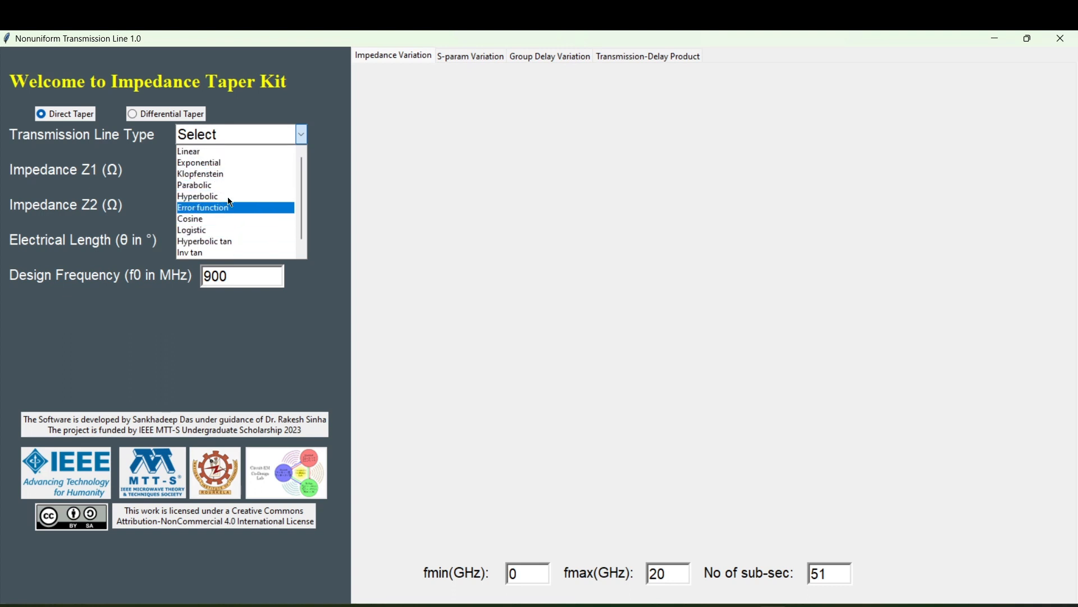
{"action": "left_click", "coordinate": [238, 165]}
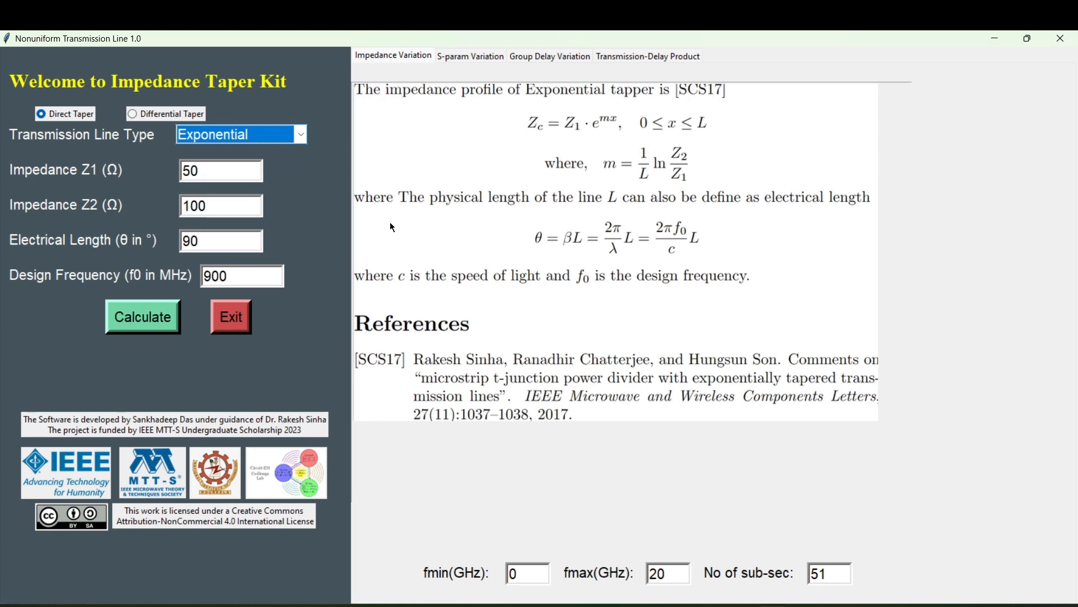
Set the design frequency to 1000 MHz and calculate the exponential taper's response.
{"action": "left_click", "coordinate": [201, 170]}
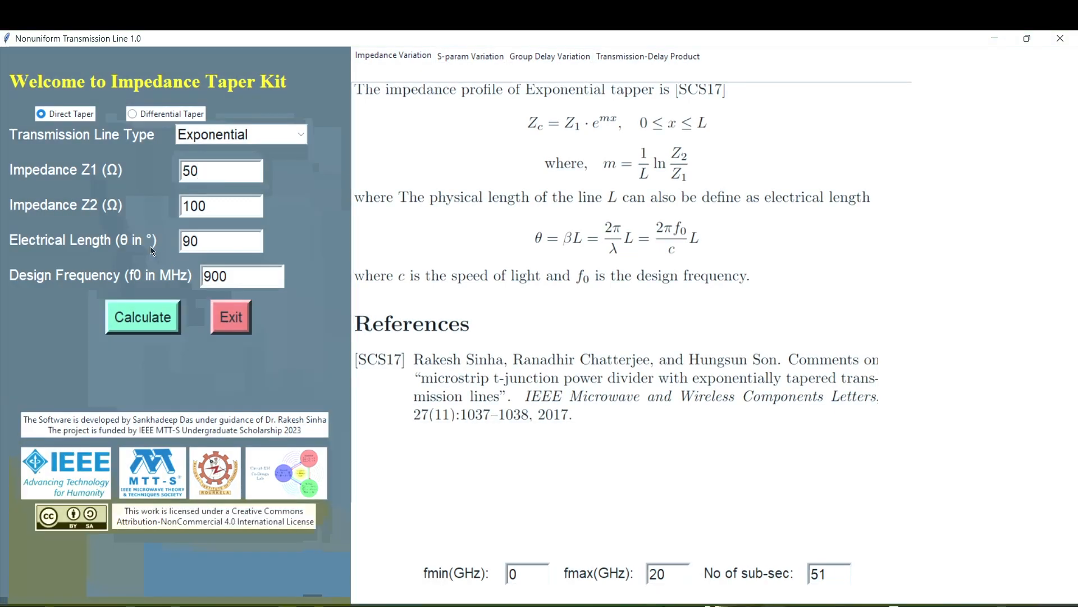
{"action": "left_click", "coordinate": [215, 205]}
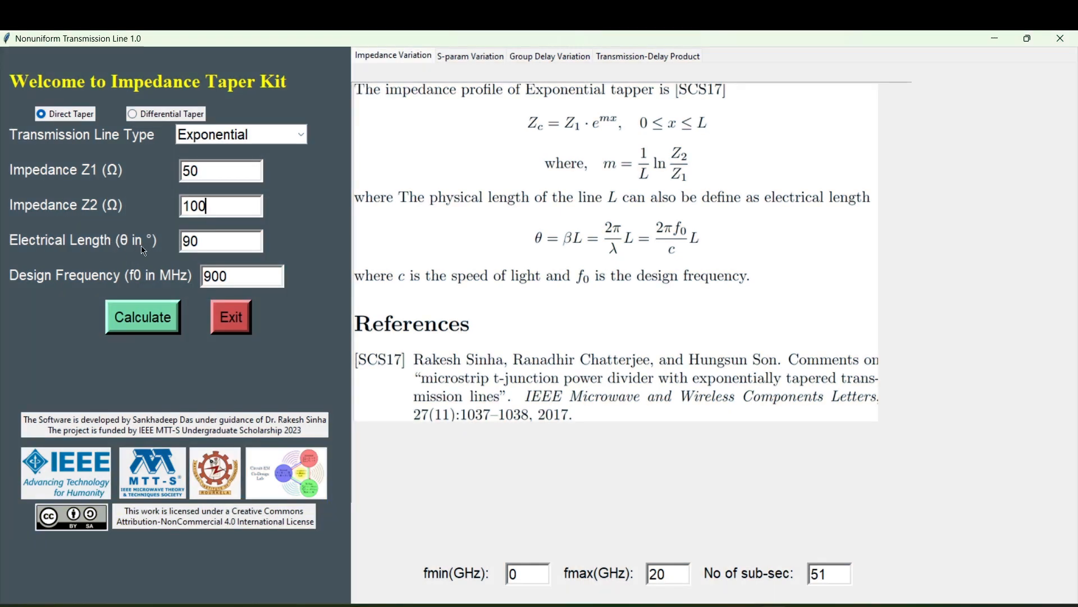
{"action": "left_click", "coordinate": [201, 241]}
{"action": "left_click", "coordinate": [236, 275]}
{"action": "double_click", "coordinate": [239, 276]}
{"action": "type", "text": "1000"}
{"action": "left_click", "coordinate": [133, 324]}
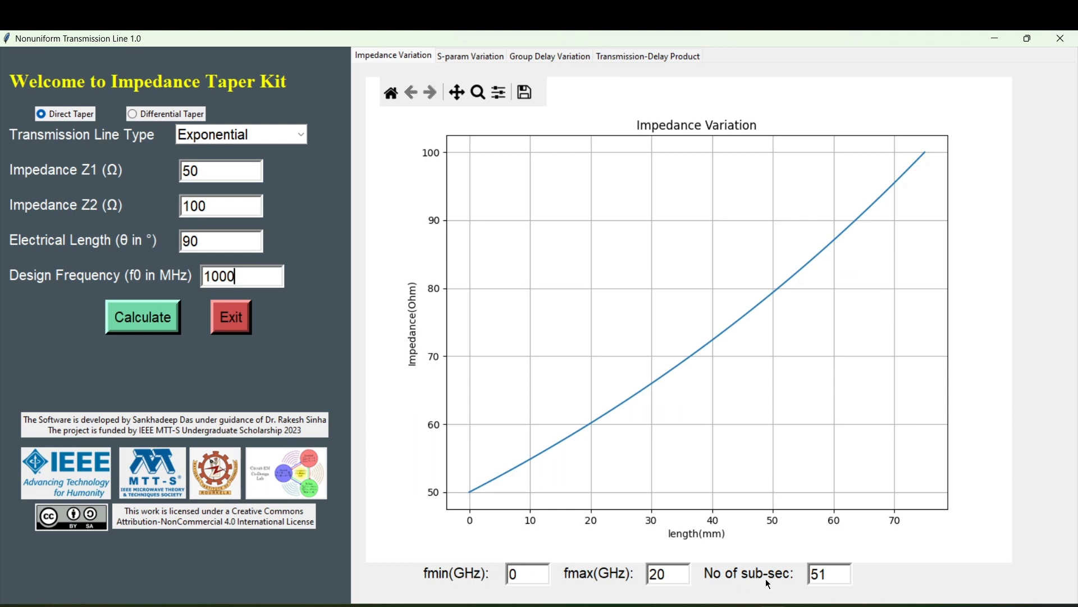
View the exponential taper's S-parameter, group delay and transmission-delay product plots.
{"action": "left_click", "coordinate": [465, 56]}
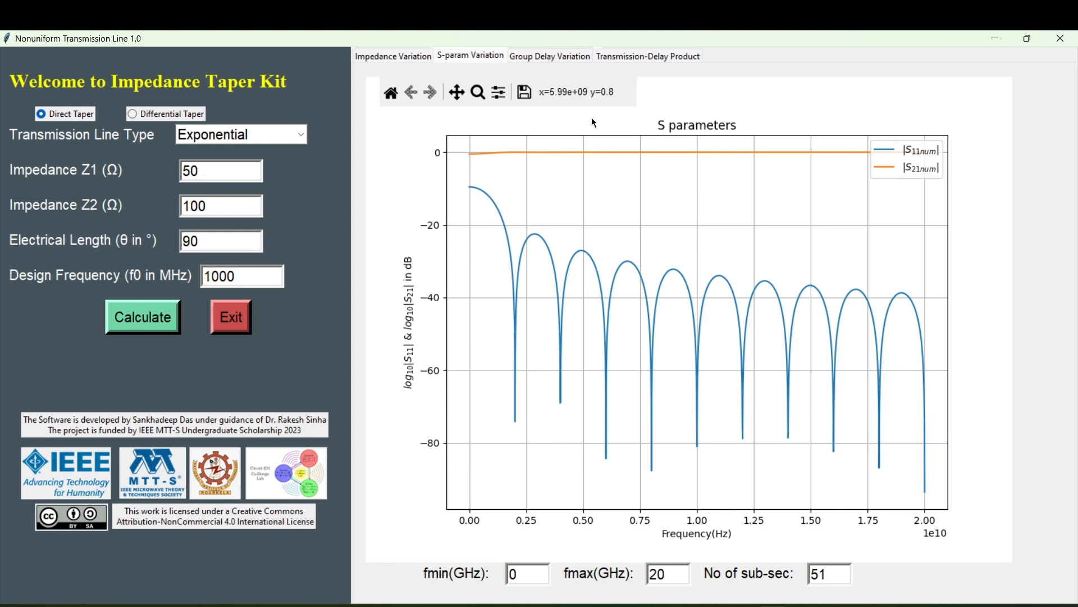
{"action": "left_click", "coordinate": [562, 57]}
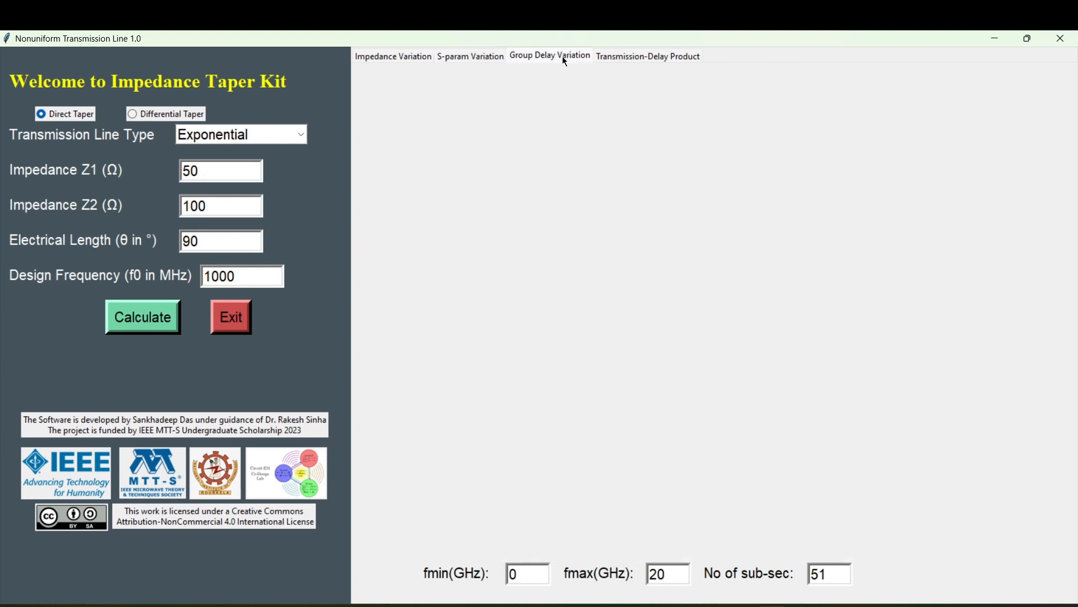
{"action": "left_click", "coordinate": [627, 59]}
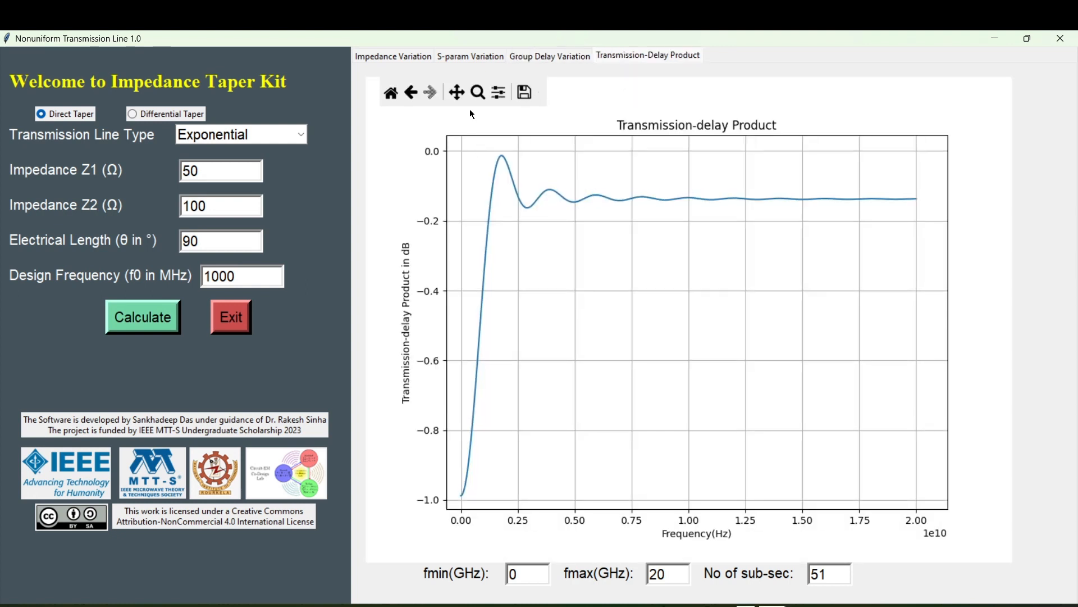
Try panning, zooming and resetting the transmission-delay product plot, and open its save-figure dialog without saving.
{"action": "left_click", "coordinate": [456, 93]}
{"action": "mouse_move", "coordinate": [590, 301]}
{"action": "left_mouse_down"}
{"action": "mouse_move", "coordinate": [611, 304]}
{"action": "mouse_move", "coordinate": [594, 300]}
{"action": "left_mouse_up"}
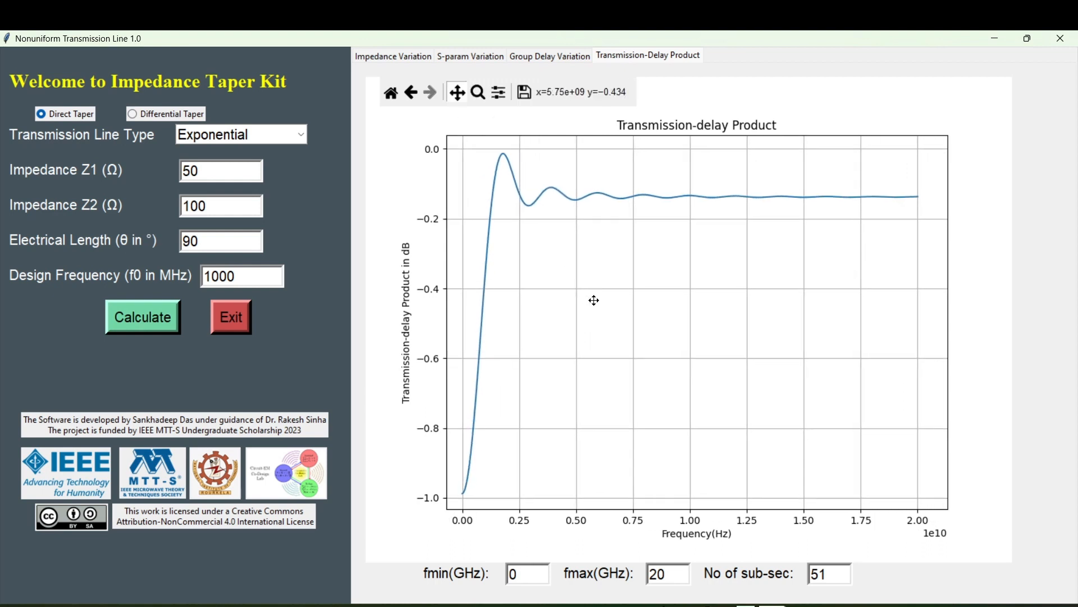
{"action": "left_click", "coordinate": [478, 92]}
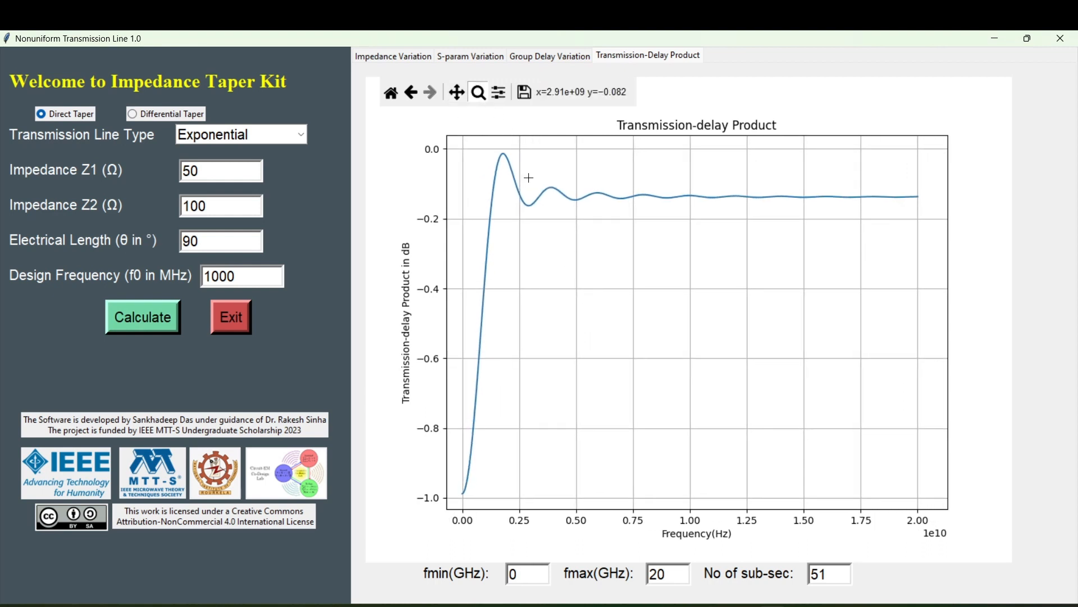
{"action": "left_click_drag", "start_coordinate": [529, 178], "coordinate": [575, 217]}
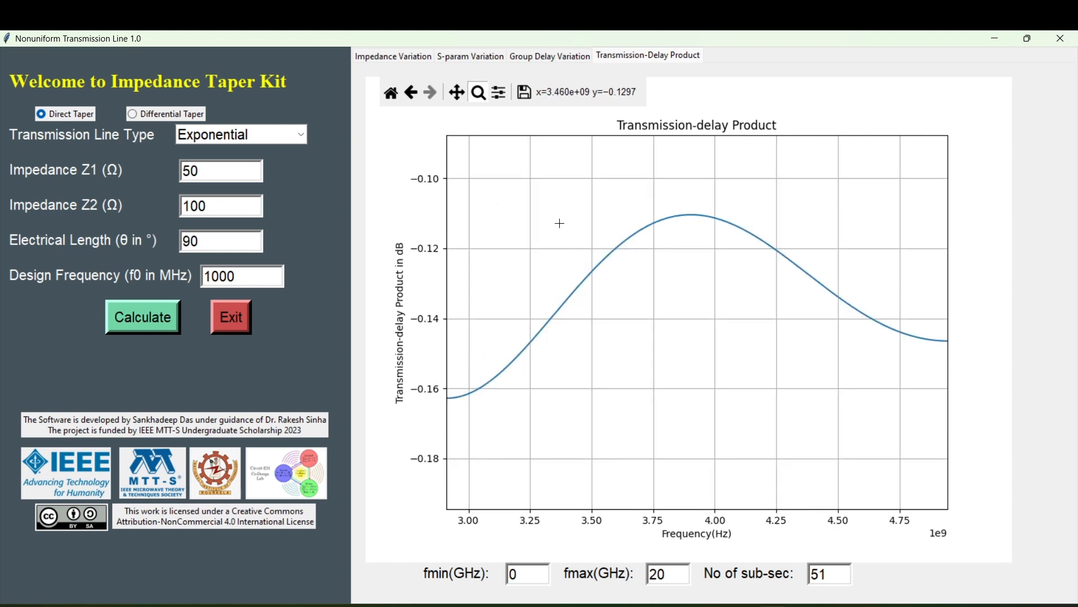
{"action": "left_click", "coordinate": [393, 96]}
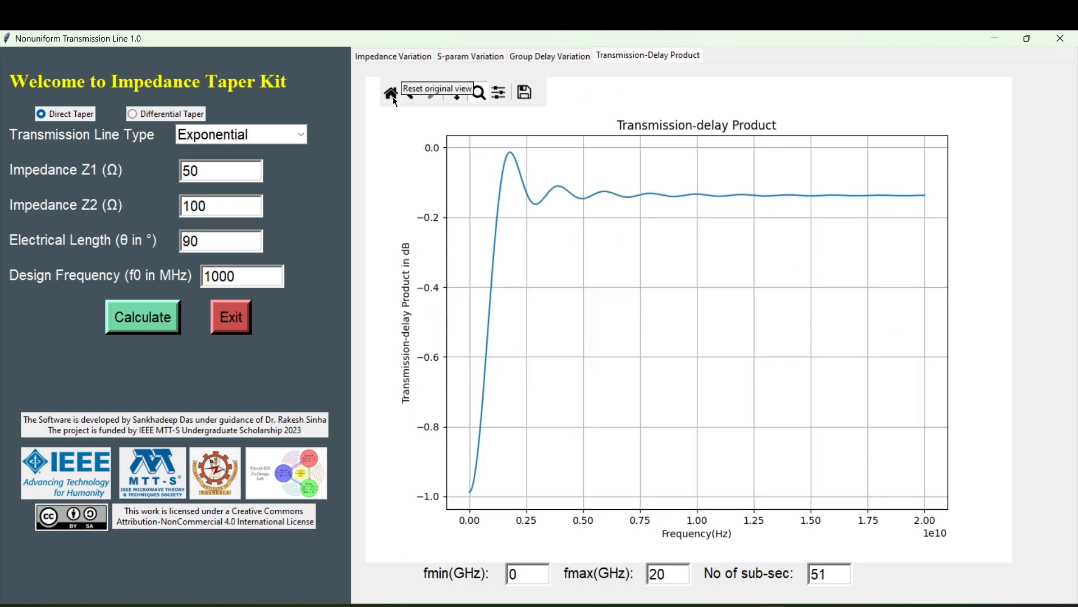
{"action": "left_click", "coordinate": [525, 95]}
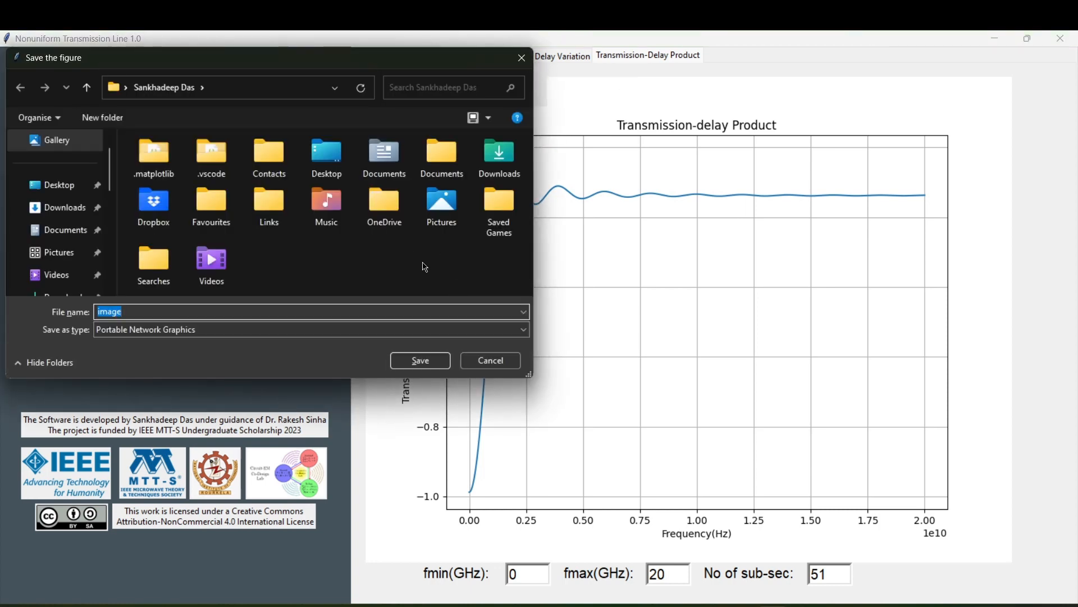
{"action": "left_click", "coordinate": [522, 58]}
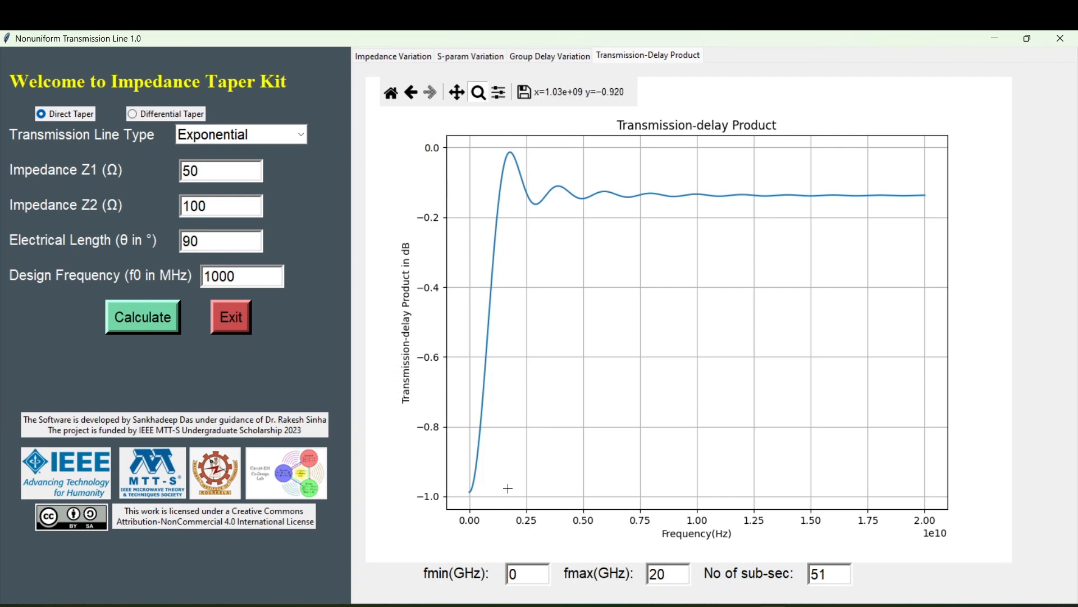
Set the minimum frequency fmin to 10 GHz and recalculate the exponential taper.
{"action": "left_click", "coordinate": [531, 575]}
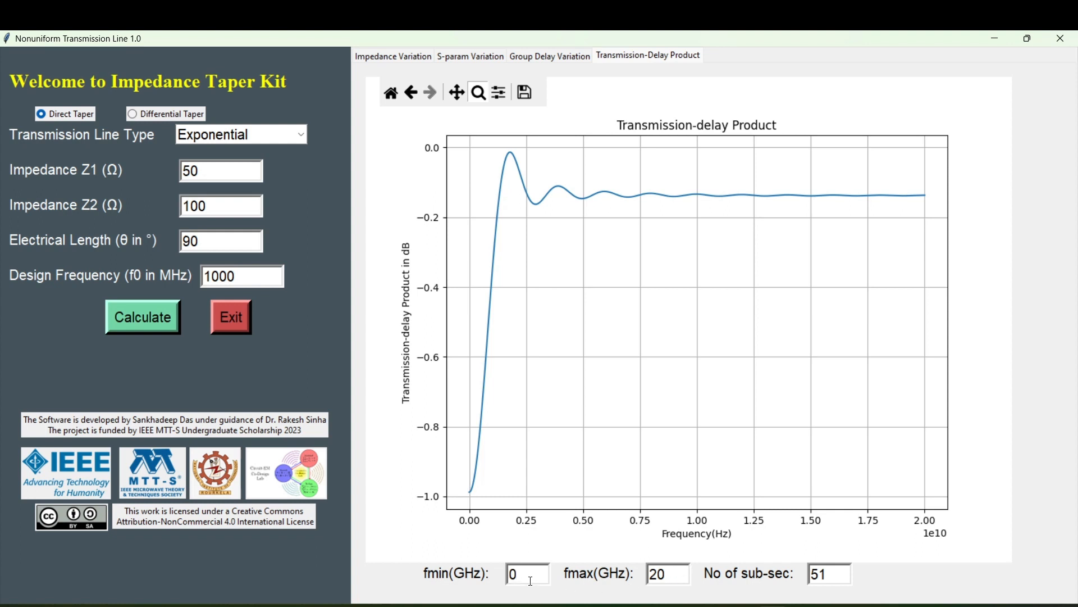
{"action": "key", "text": "BackSpace"}
{"action": "type", "text": "10"}
{"action": "left_click", "coordinate": [175, 328]}
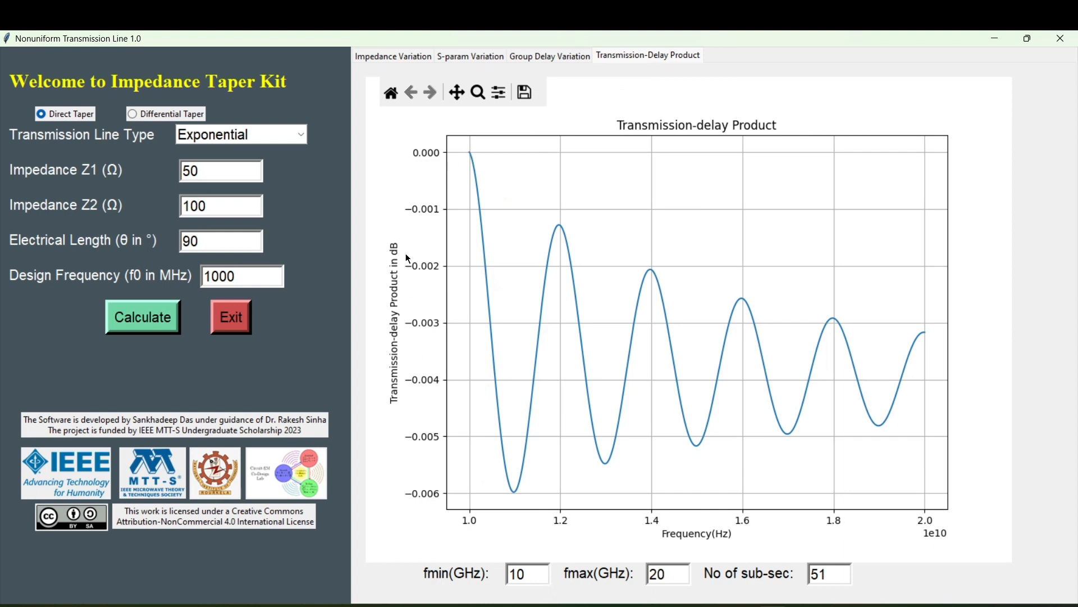
Review the recalculated exponential taper's group delay, S-parameter and impedance variation plots.
{"action": "left_click", "coordinate": [577, 56]}
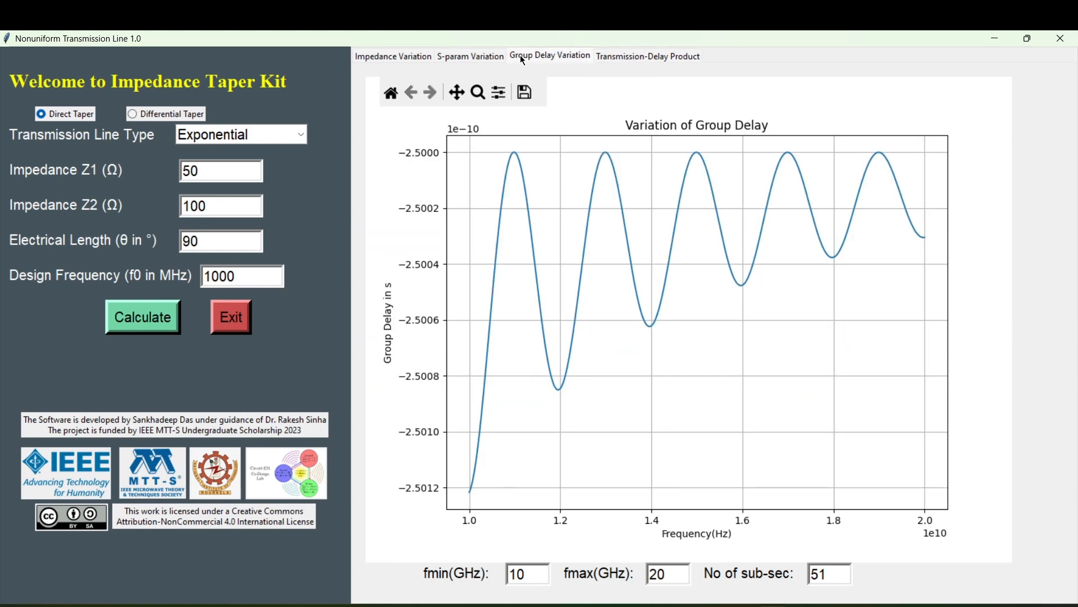
{"action": "left_click", "coordinate": [486, 57]}
{"action": "left_click", "coordinate": [405, 61]}
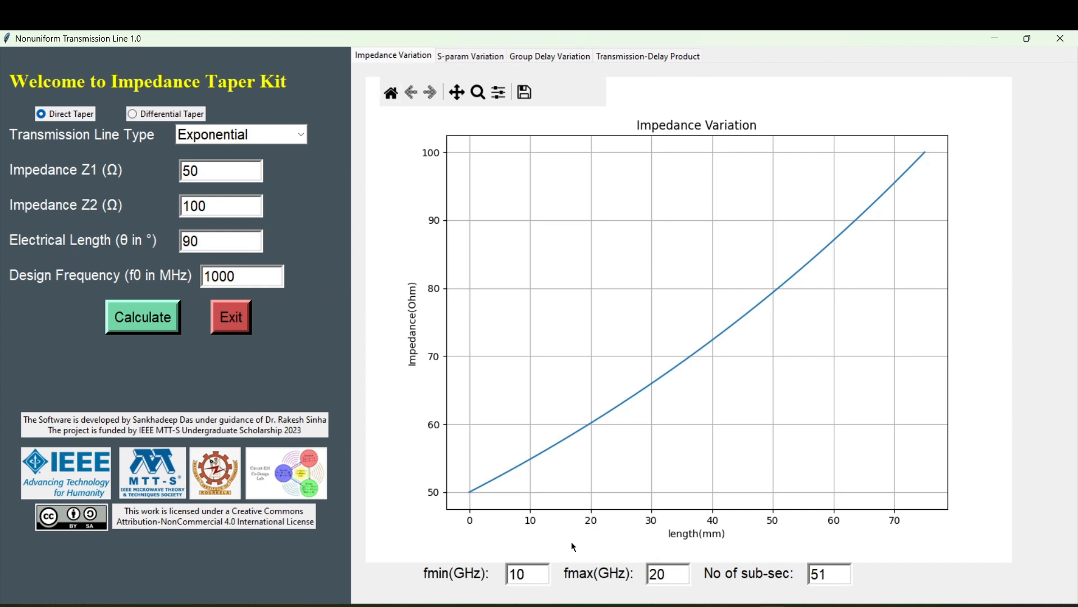
Switch to a differential taper, set the transmission line type to Triangular, and calculate it.
{"action": "left_click", "coordinate": [159, 115]}
{"action": "left_click", "coordinate": [193, 138]}
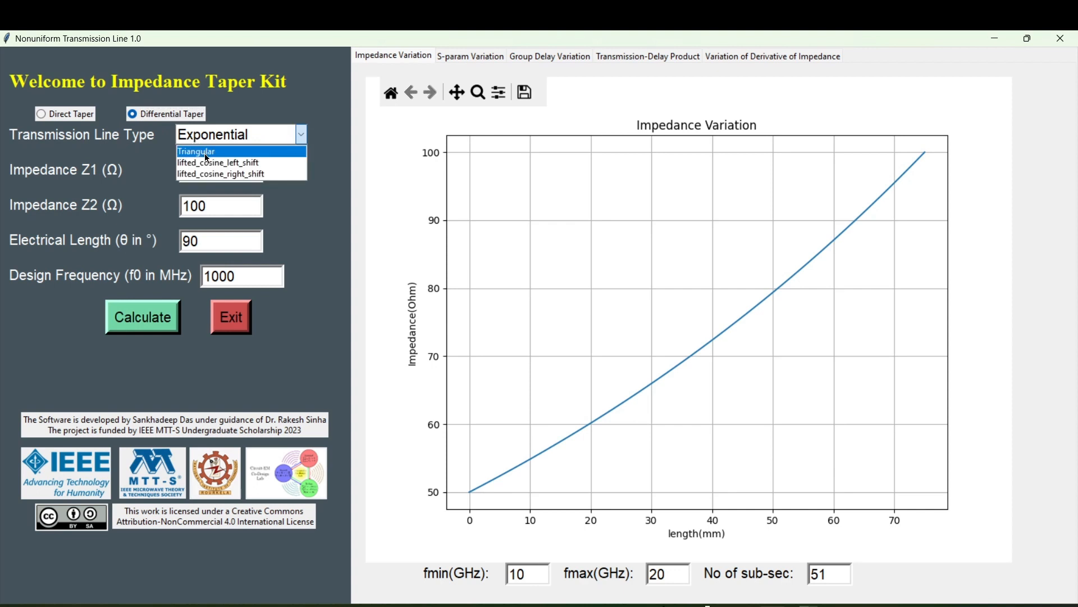
{"action": "left_click", "coordinate": [211, 153]}
{"action": "left_click", "coordinate": [216, 134]}
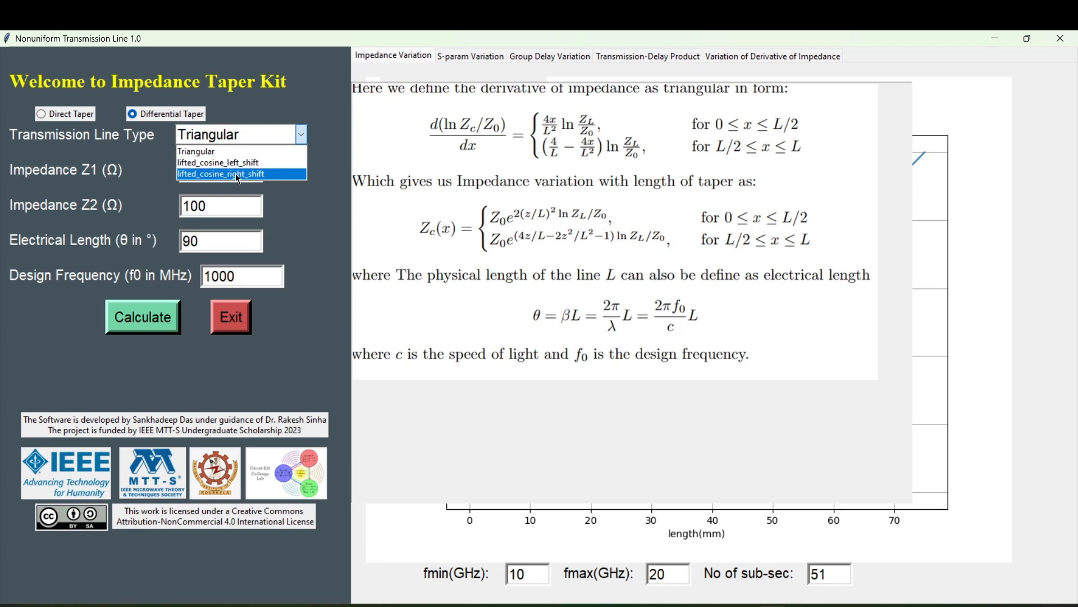
{"action": "left_click", "coordinate": [141, 142]}
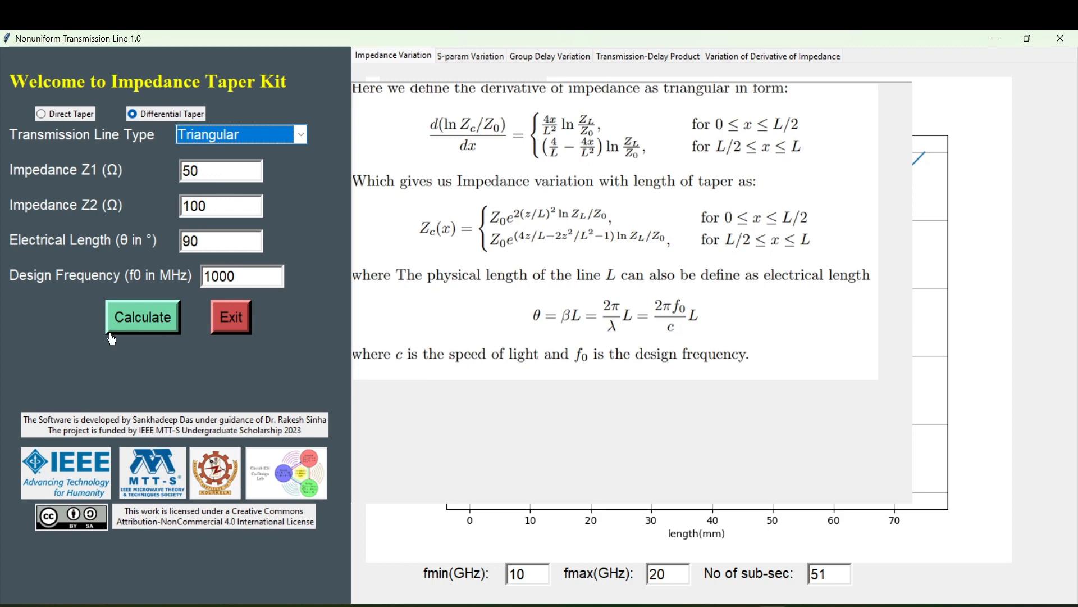
{"action": "left_click", "coordinate": [150, 327]}
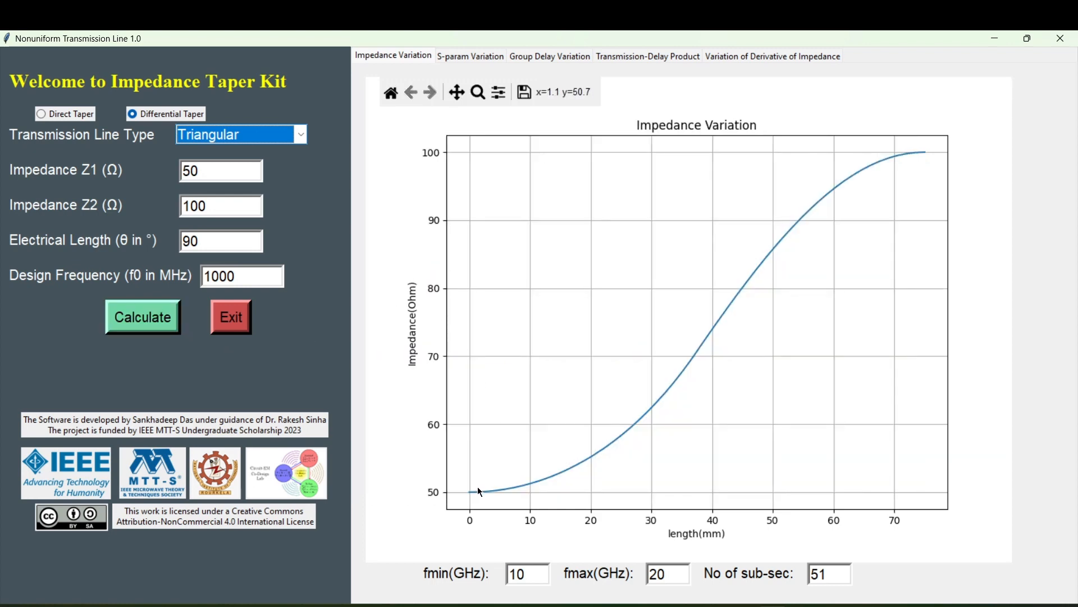
View the triangular taper's S-parameter, group delay, transmission-delay product and impedance derivative plots.
{"action": "left_click", "coordinate": [475, 59]}
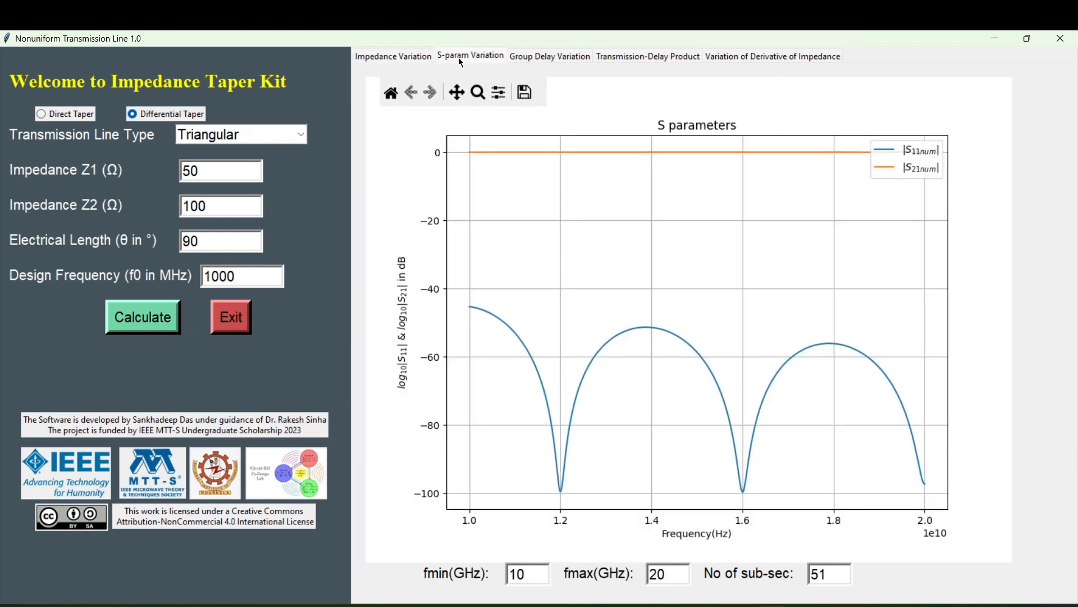
{"action": "left_click", "coordinate": [536, 59]}
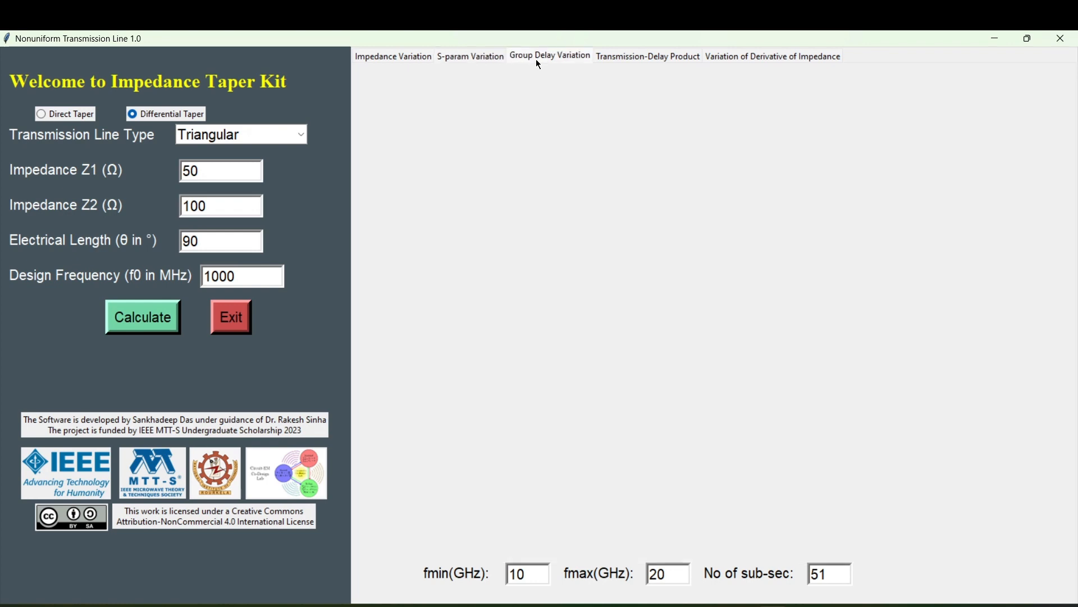
{"action": "left_click", "coordinate": [610, 56]}
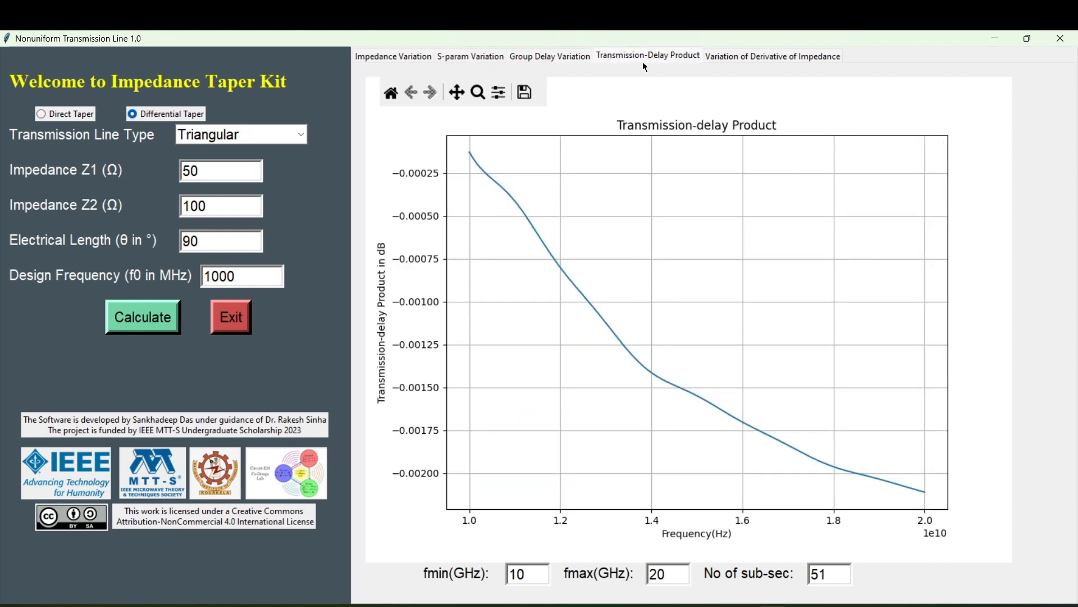
{"action": "left_click", "coordinate": [764, 55]}
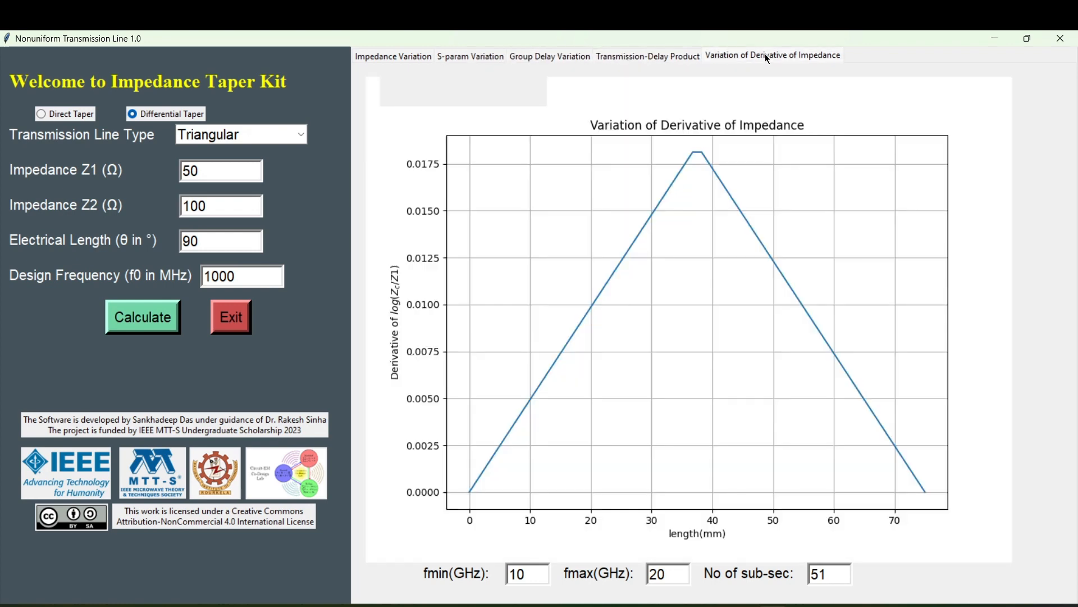
Set the transmission line type to lifted_cosine_left_shift and calculate it with n = 1.
{"action": "left_click", "coordinate": [298, 136]}
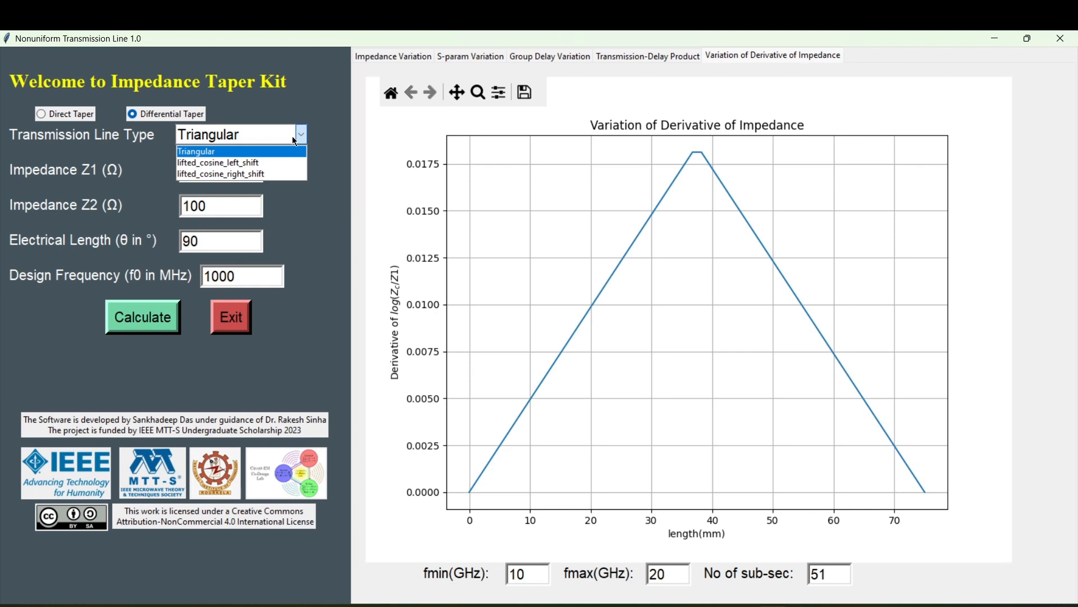
{"action": "left_click", "coordinate": [284, 162]}
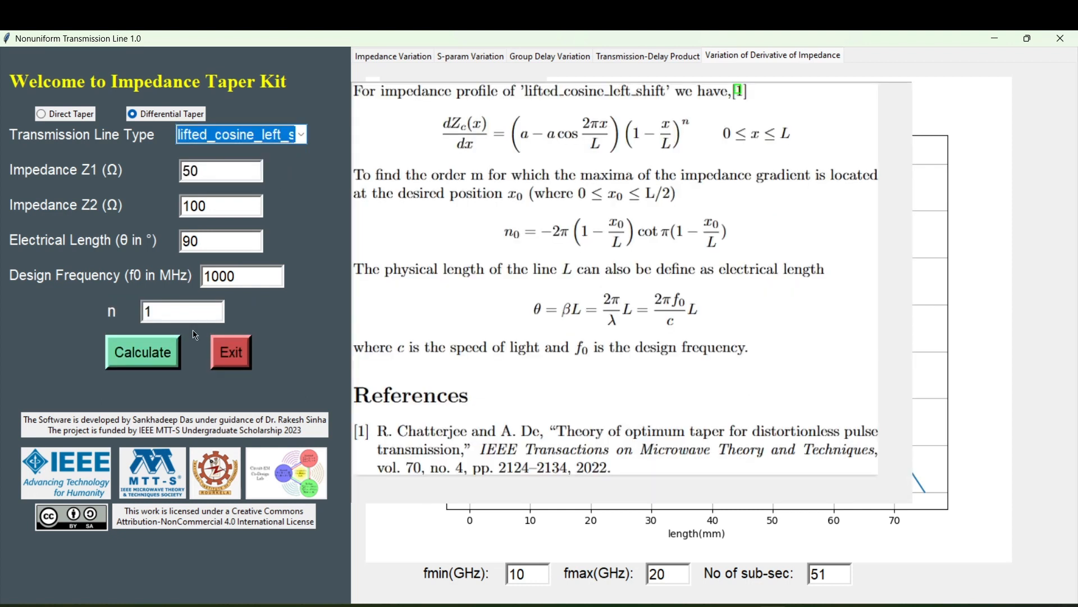
{"action": "left_click", "coordinate": [155, 365]}
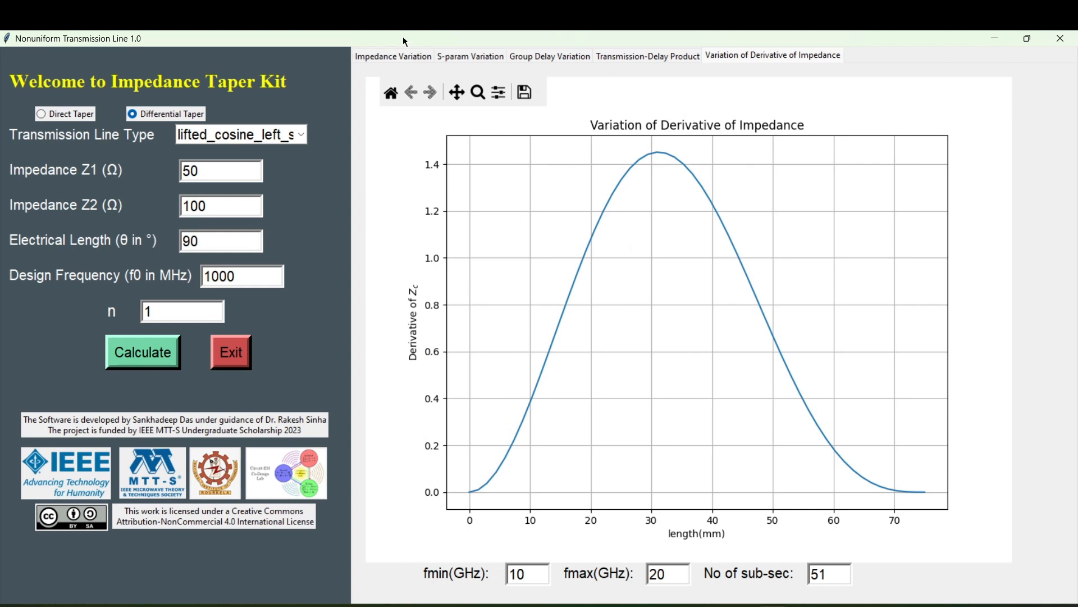
View the left-shifted lifted cosine taper's impedance, S-parameter, group delay and transmission-delay product plots.
{"action": "left_click", "coordinate": [398, 58]}
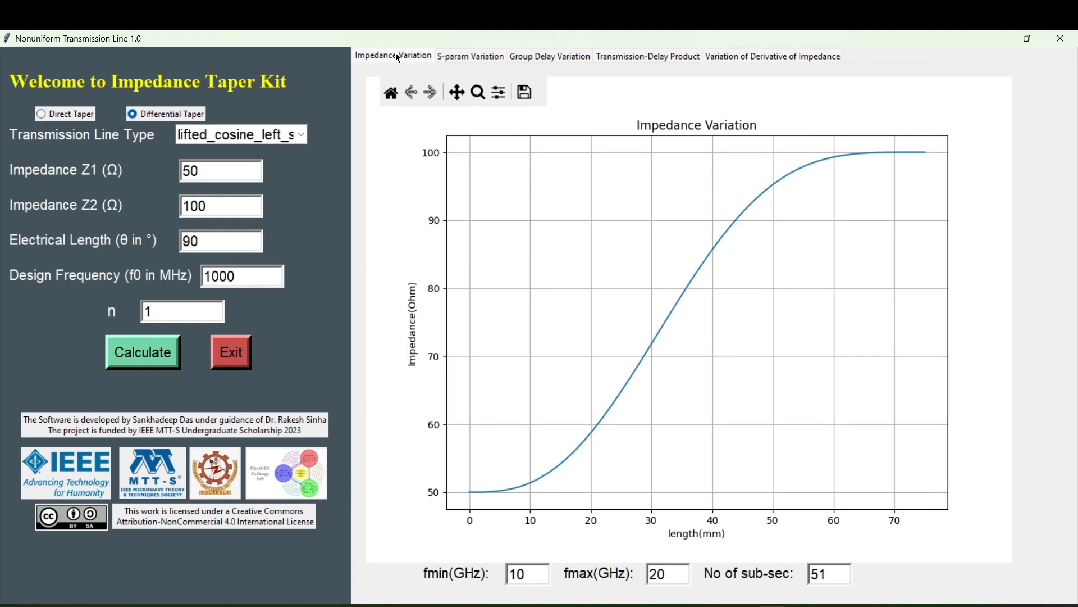
{"action": "left_click", "coordinate": [468, 58]}
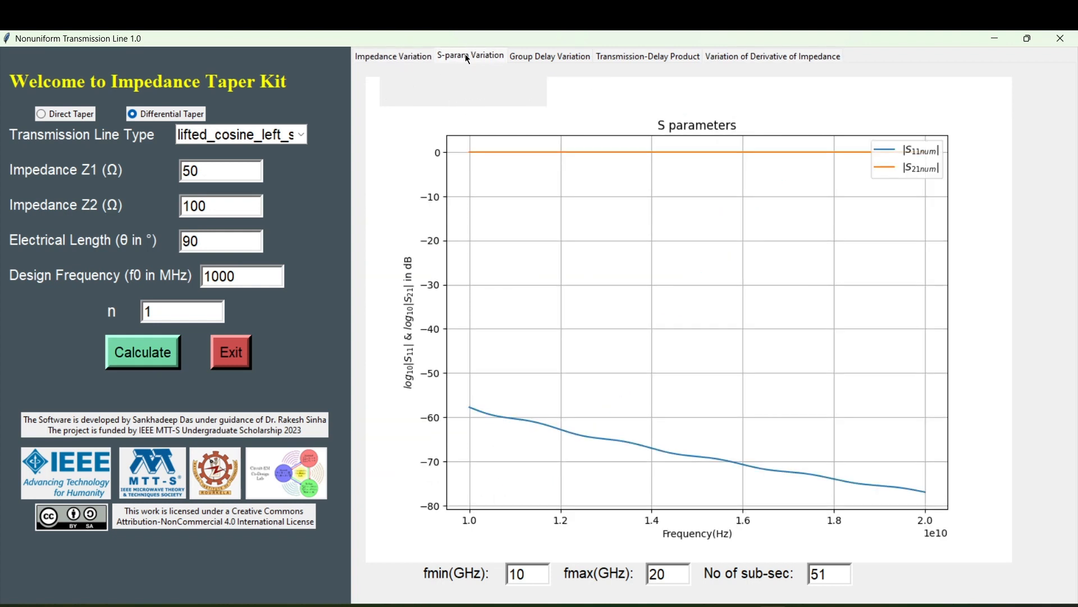
{"action": "left_click", "coordinate": [522, 59]}
{"action": "left_click", "coordinate": [618, 56]}
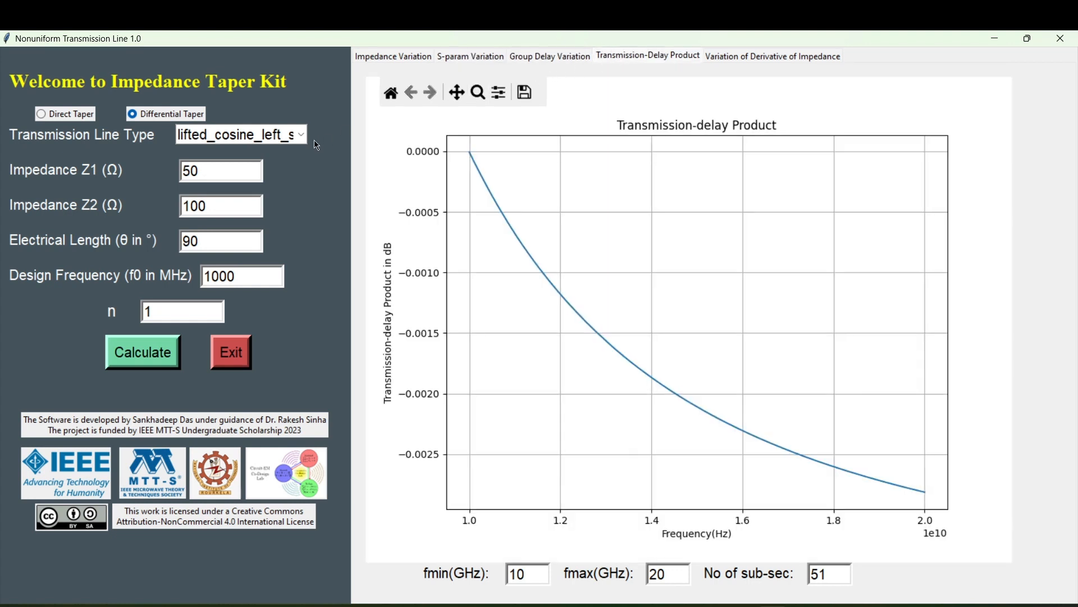
Set the transmission line type to lifted_cosine_right_shift.
{"action": "left_click", "coordinate": [257, 140]}
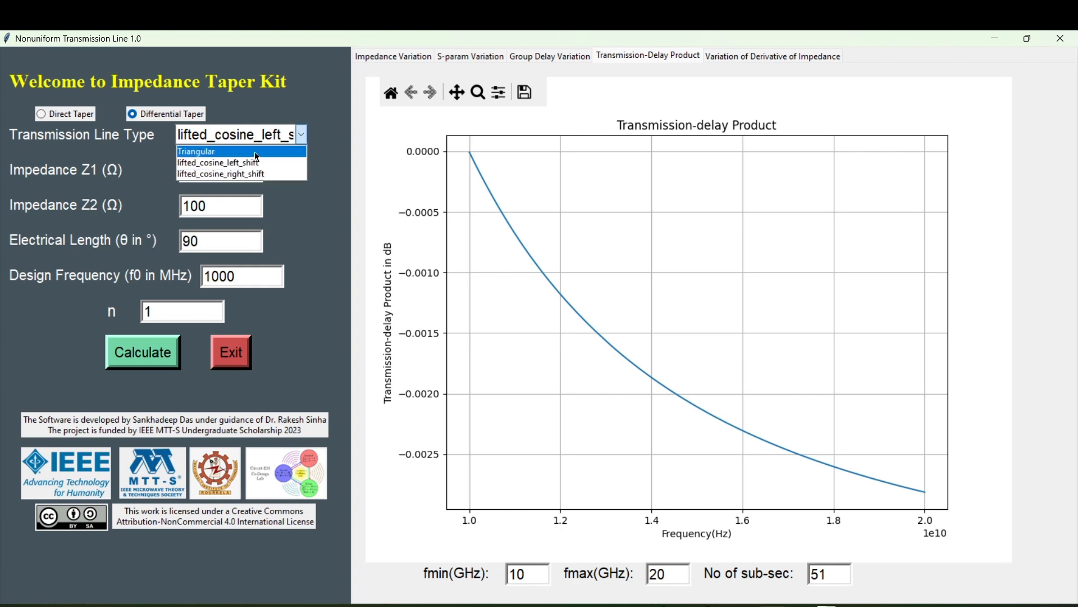
{"action": "left_click", "coordinate": [255, 175]}
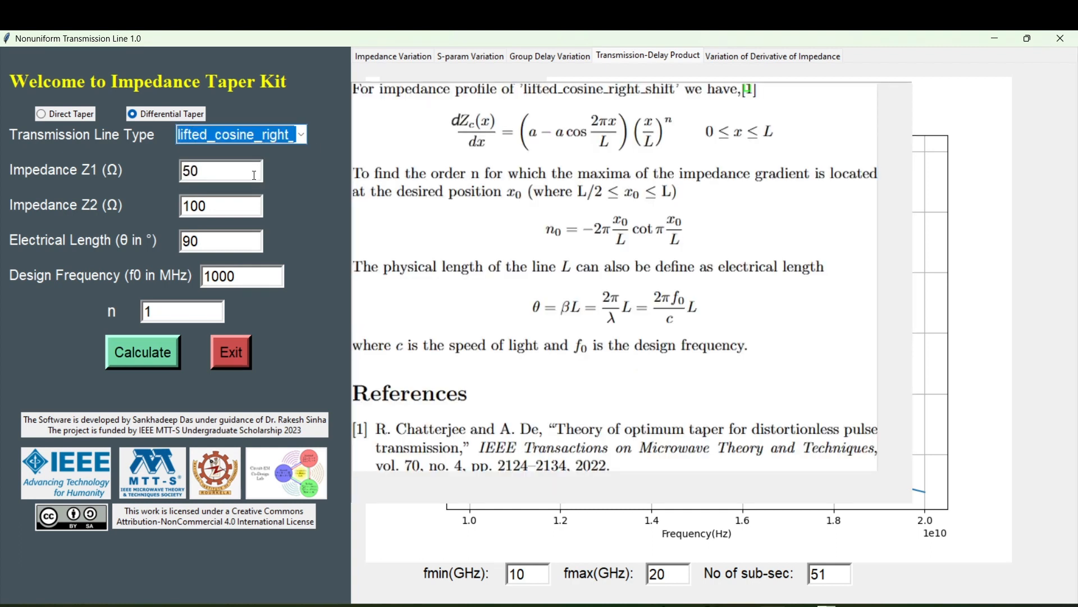
Calculate the right-shifted lifted cosine taper with n = 1 and view its impedance, S-parameter, group delay, transmission-delay product and impedance derivative plots.
{"action": "left_click", "coordinate": [163, 369]}
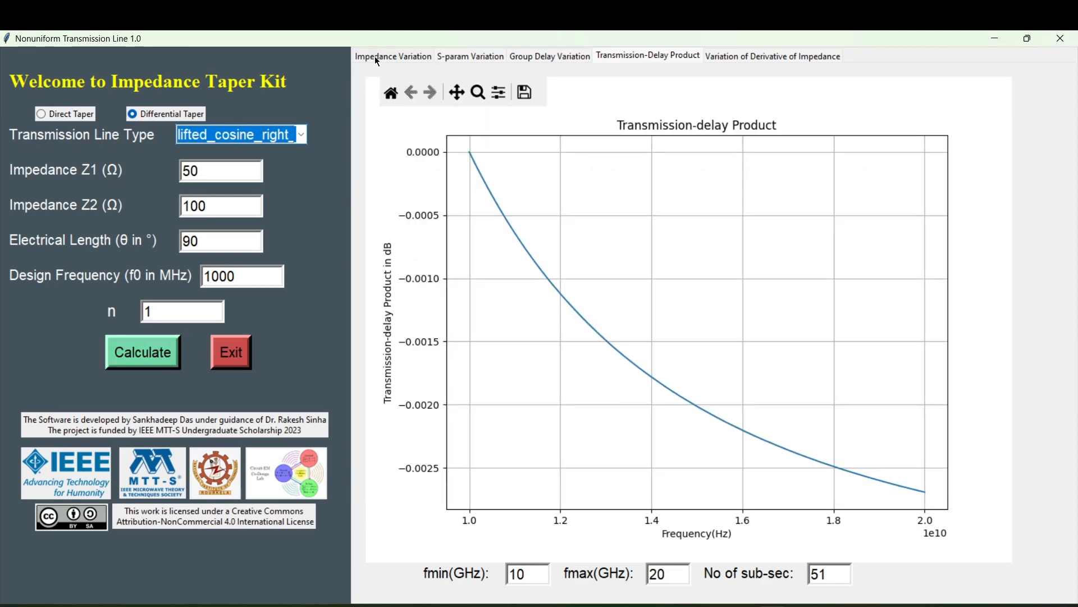
{"action": "left_click", "coordinate": [376, 57]}
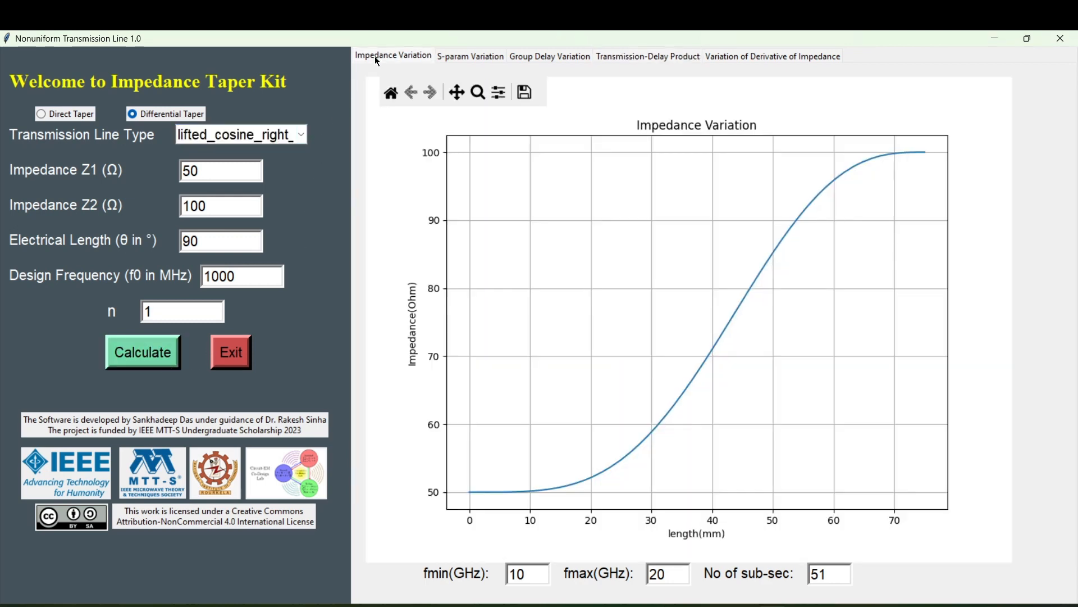
{"action": "left_click", "coordinate": [461, 58]}
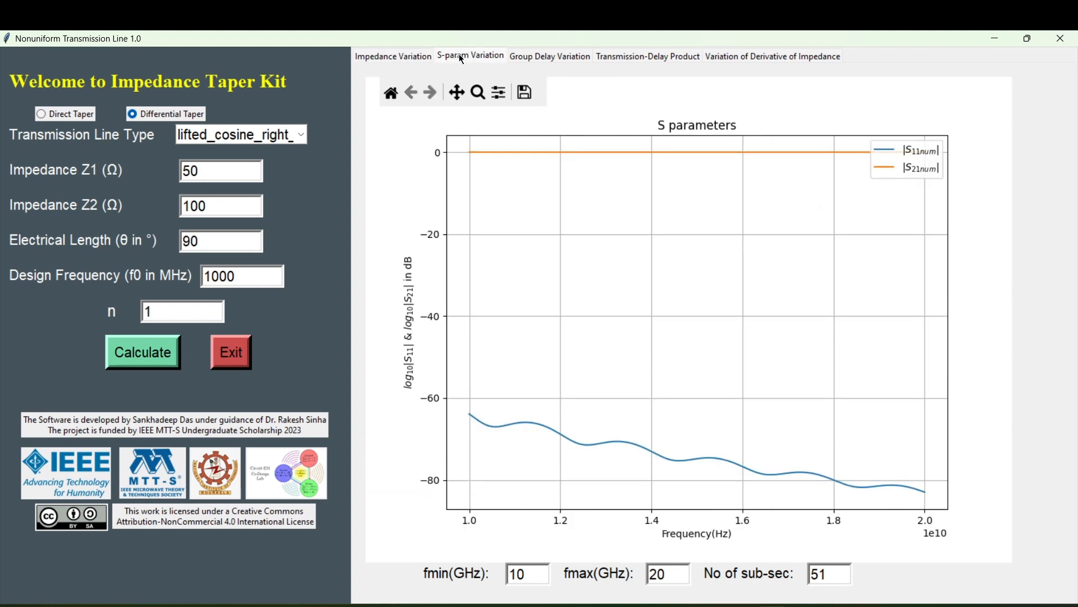
{"action": "left_click", "coordinate": [519, 59]}
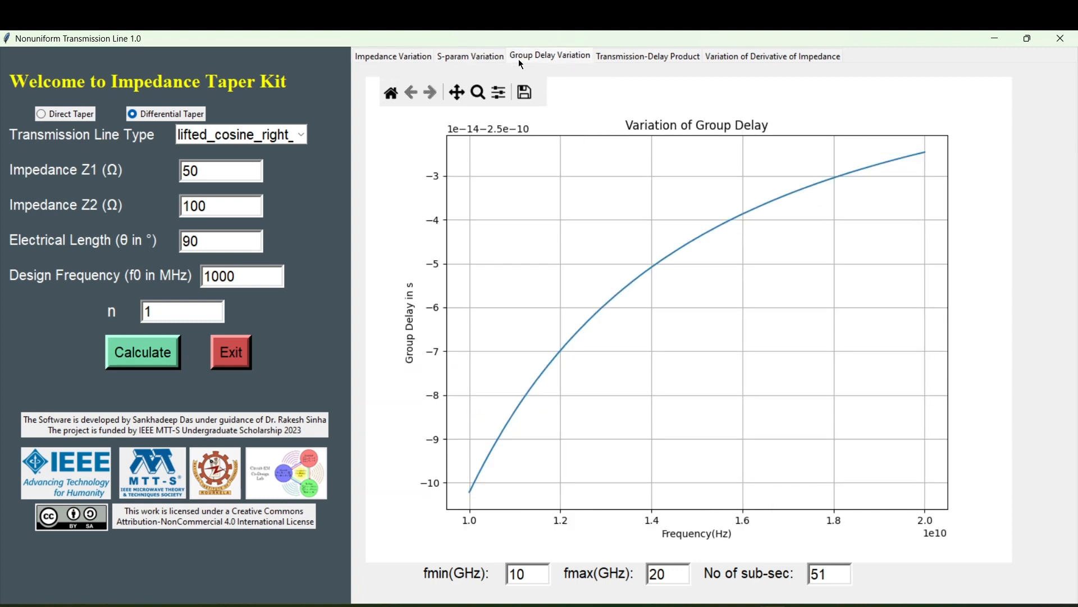
{"action": "left_click", "coordinate": [616, 58]}
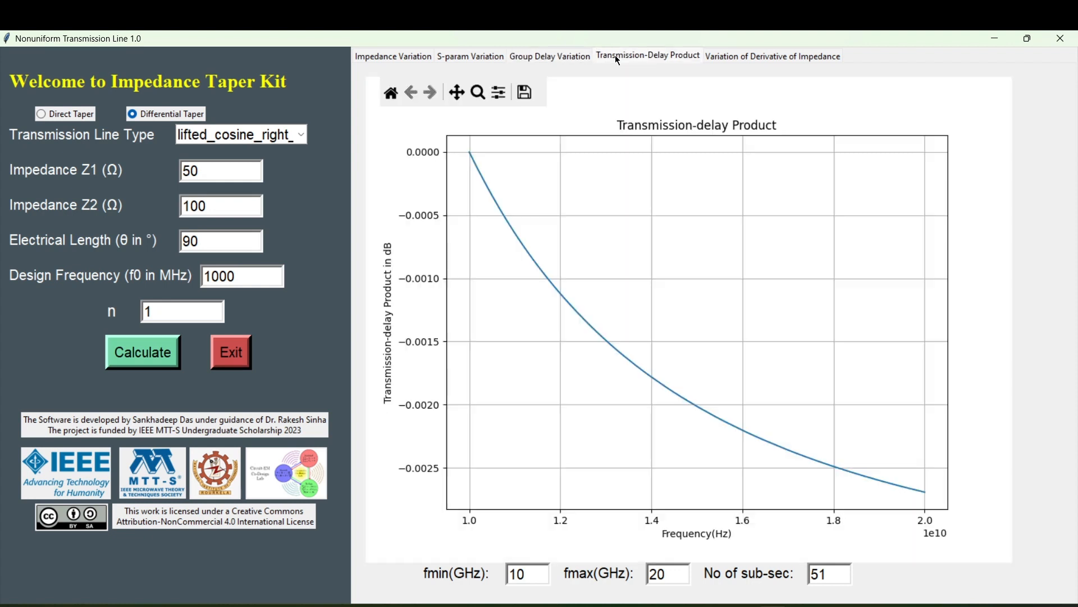
{"action": "left_click", "coordinate": [746, 61]}
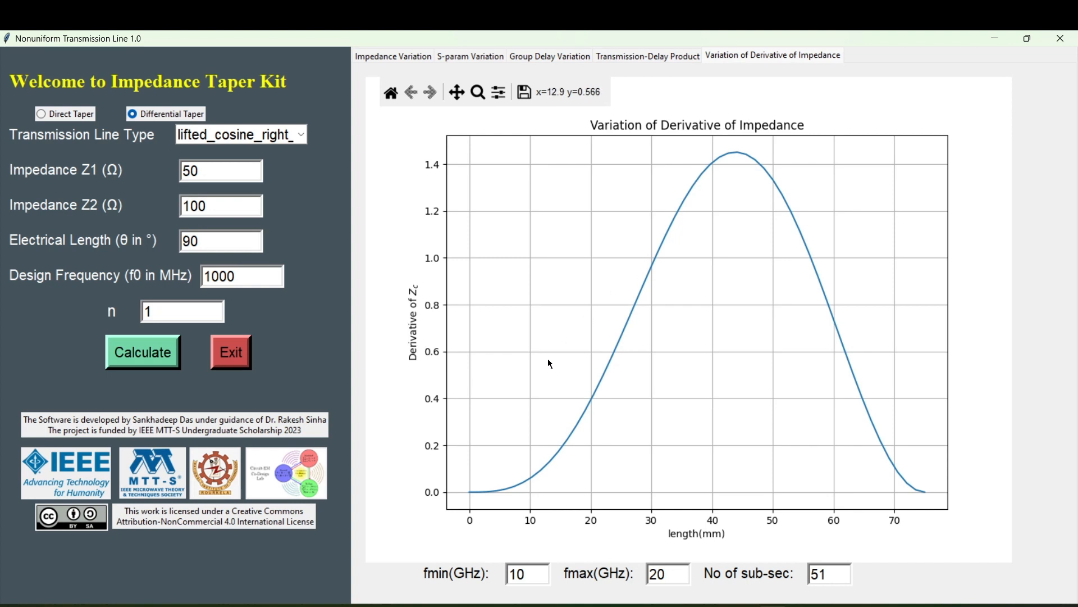
Recalculate the right-shifted lifted cosine taper with n = 2 and view its impedance and S-parameter plots.
{"action": "left_click", "coordinate": [162, 313]}
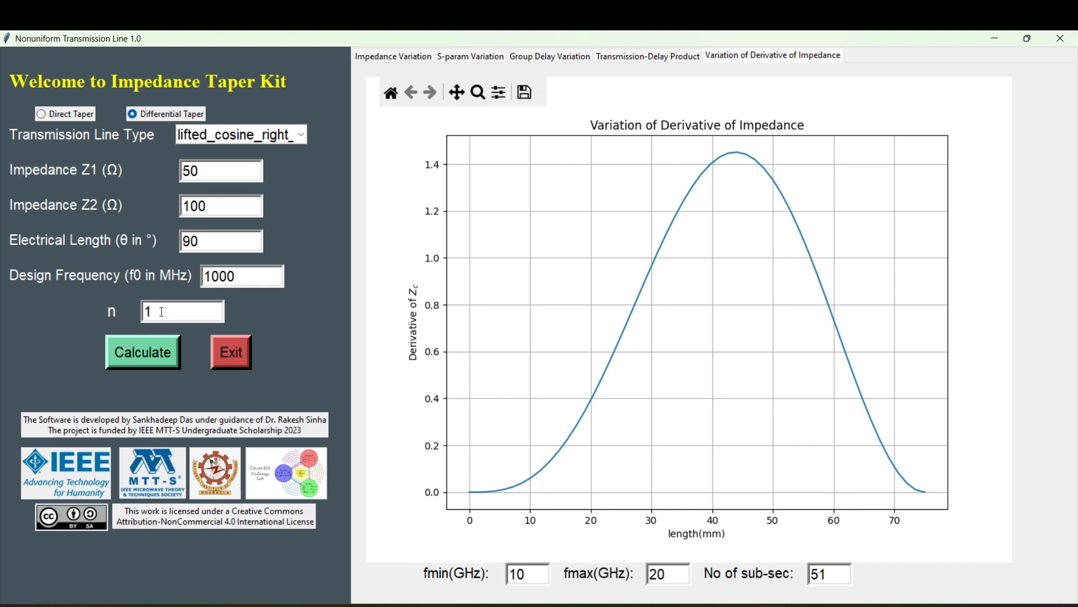
{"action": "key", "text": "BackSpace"}
{"action": "type", "text": "2"}
{"action": "left_click", "coordinate": [133, 349]}
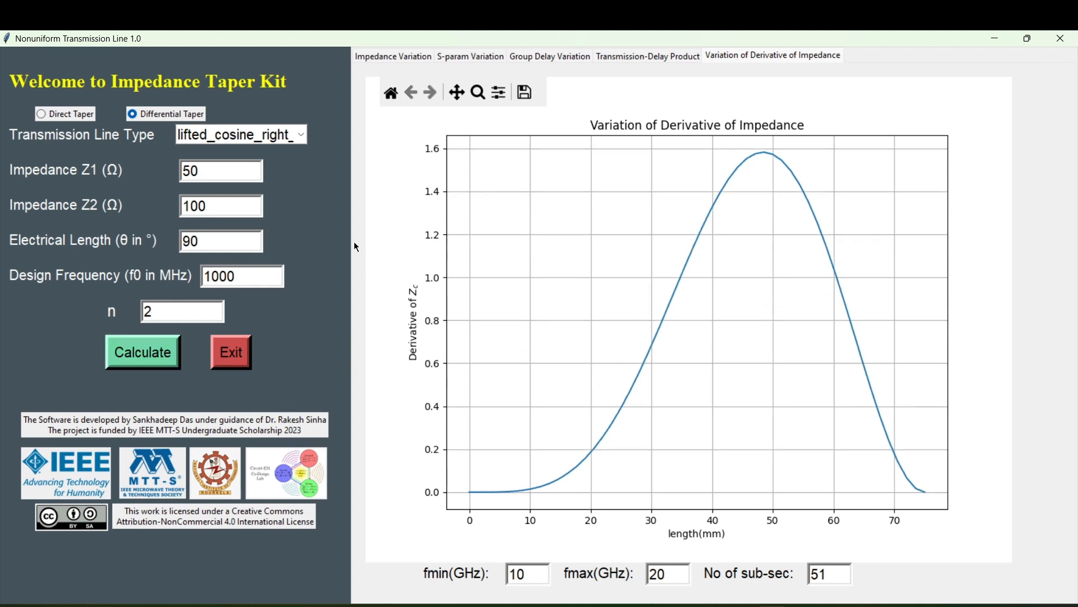
{"action": "left_click", "coordinate": [400, 55]}
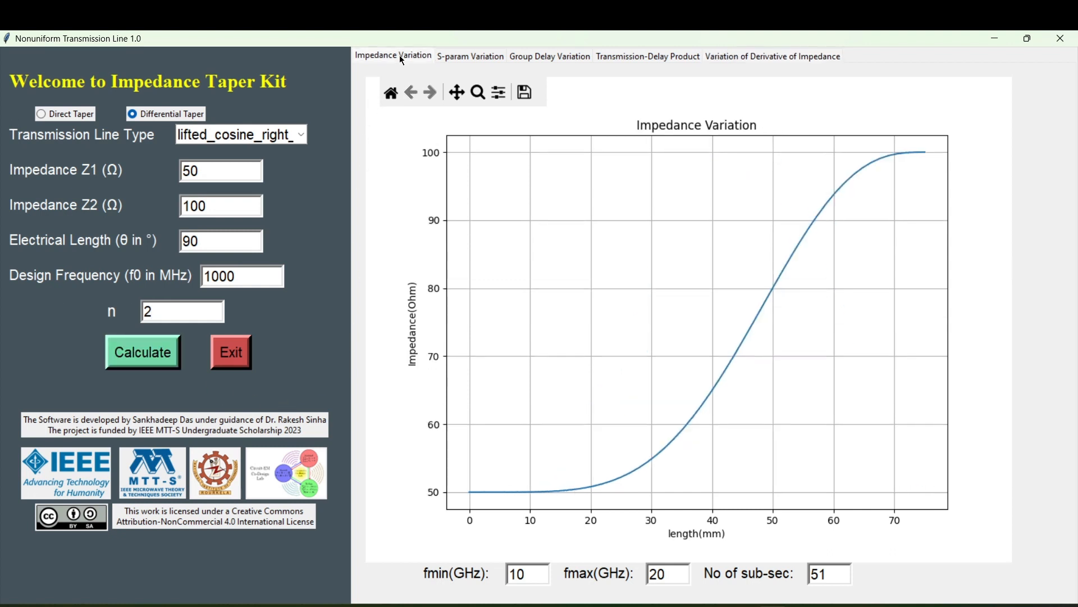
{"action": "left_click", "coordinate": [452, 59]}
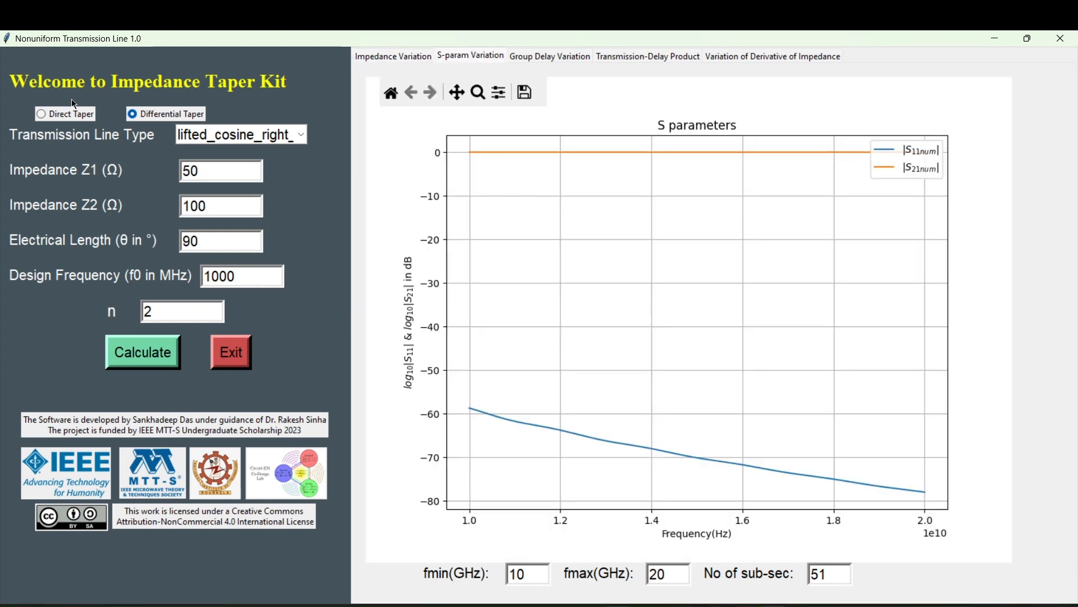
Switch to a direct Error function taper, calculate it with slope factor 0.1 and view its impedance plot.
{"action": "left_click", "coordinate": [66, 115]}
{"action": "left_click", "coordinate": [239, 137]}
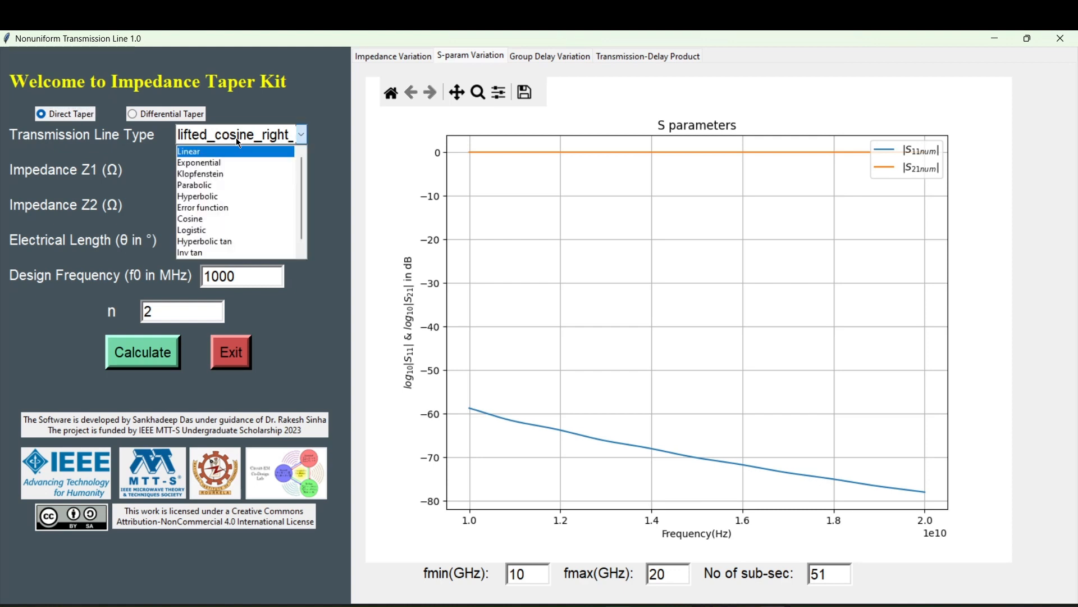
{"action": "left_click", "coordinate": [228, 207]}
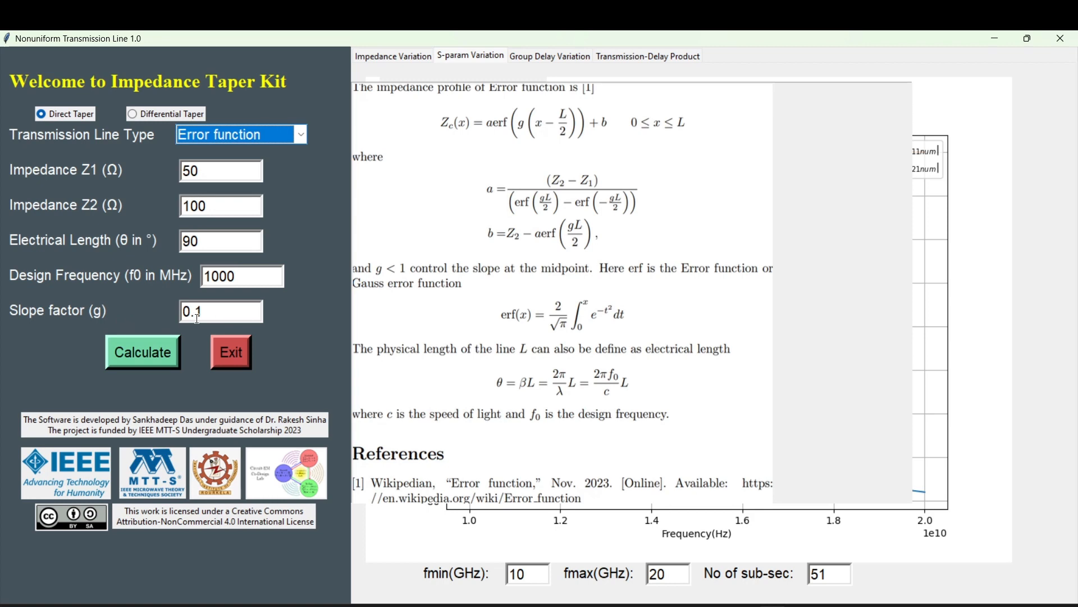
{"action": "left_click", "coordinate": [162, 355]}
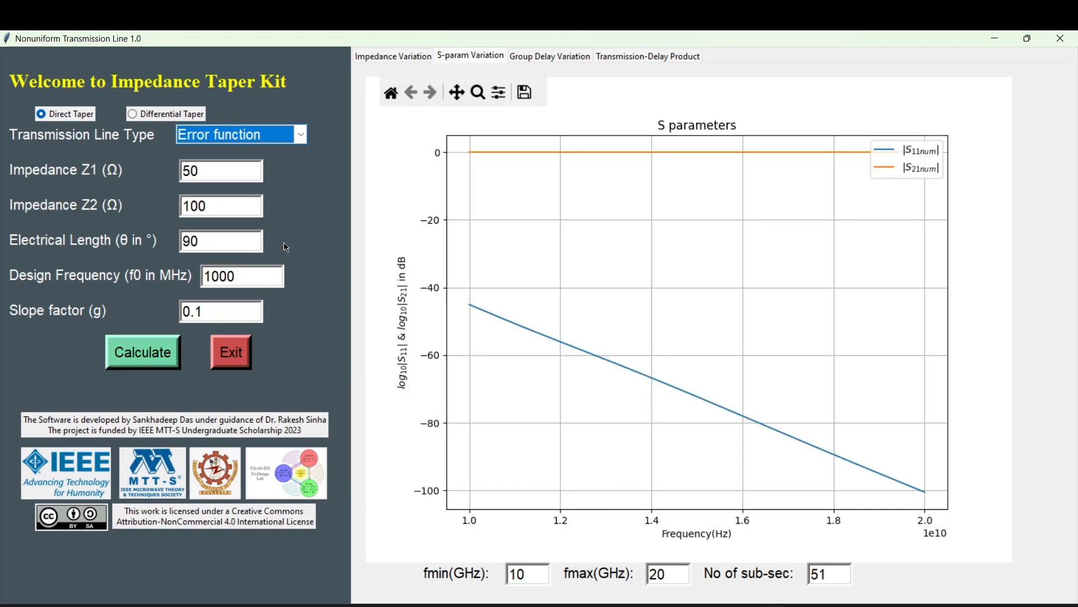
{"action": "left_click", "coordinate": [391, 56]}
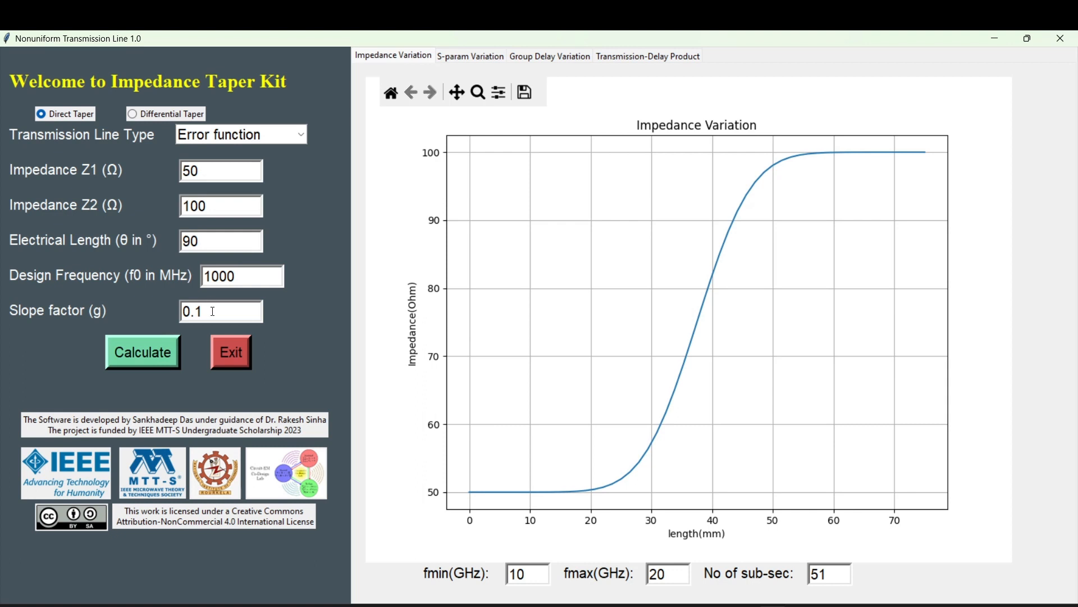
Set the Error function taper's slope factor to 0.2 and recalculate its impedance plot.
{"action": "left_click_drag", "start_coordinate": [204, 311], "coordinate": [176, 313]}
{"action": "type", "text": "0.2"}
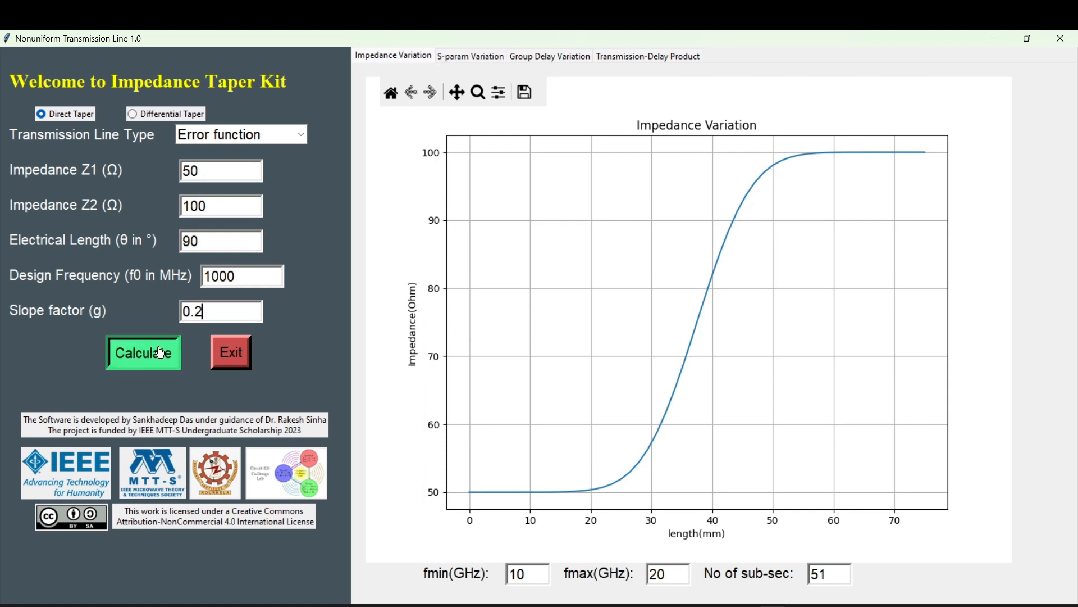
{"action": "left_click", "coordinate": [161, 352]}
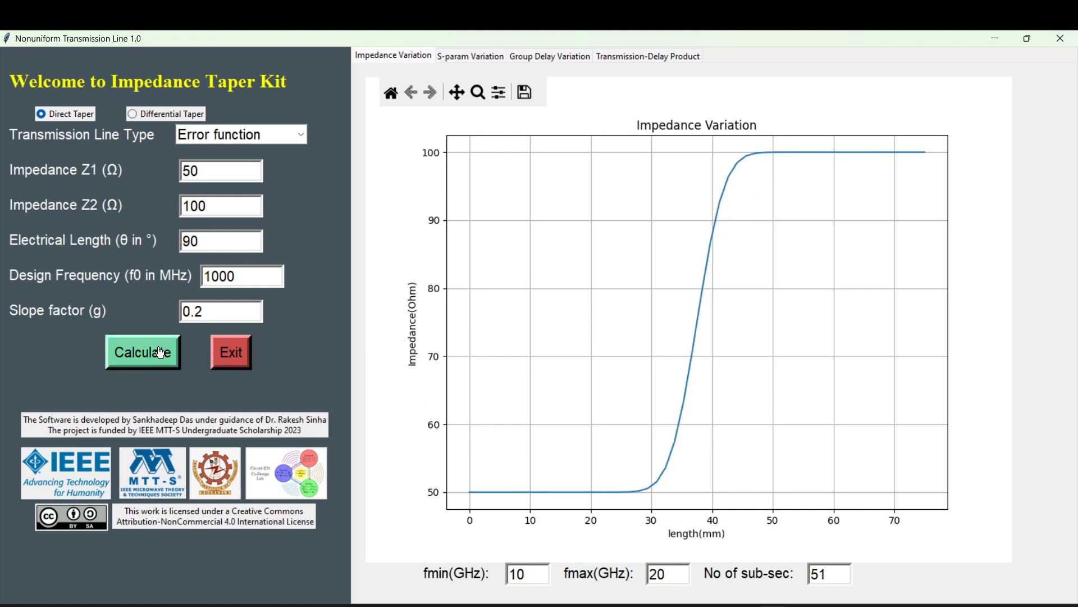
Recalculate the Error function taper with slope factor 0.05 and view its S-parameter, group delay and transmission-delay product plots.
{"action": "left_click_drag", "start_coordinate": [181, 312], "coordinate": [210, 312]}
{"action": "type", "text": "0.05"}
{"action": "left_click", "coordinate": [124, 364]}
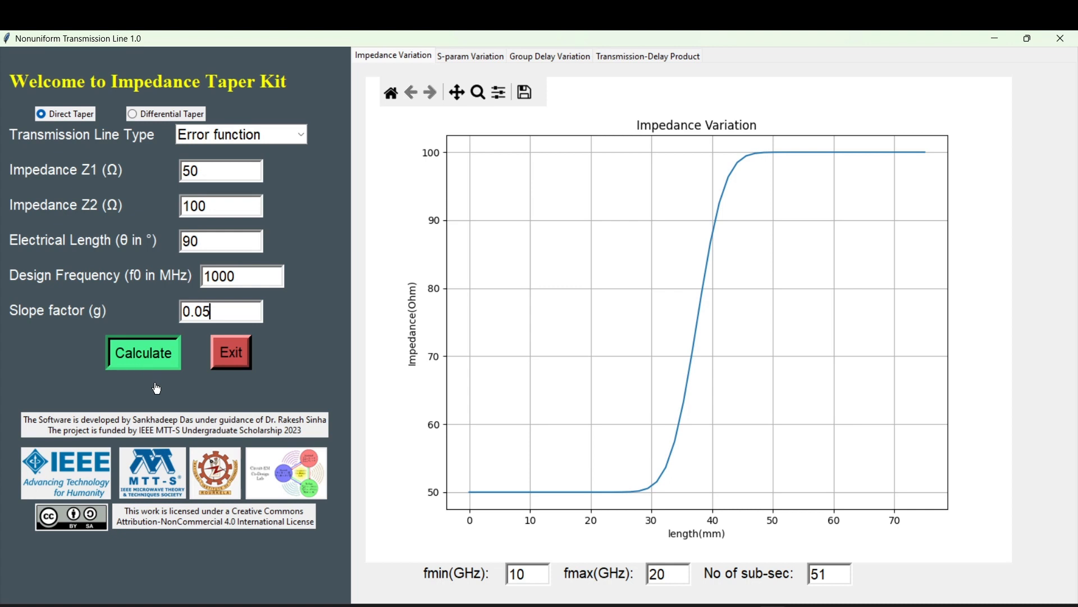
{"action": "left_click", "coordinate": [481, 55]}
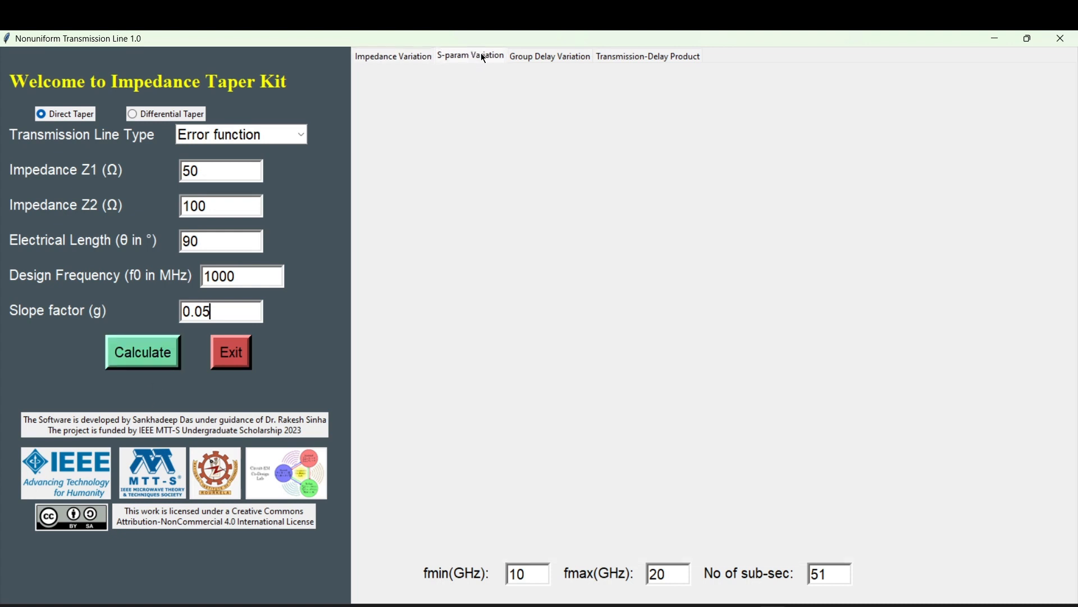
{"action": "left_click", "coordinate": [528, 59]}
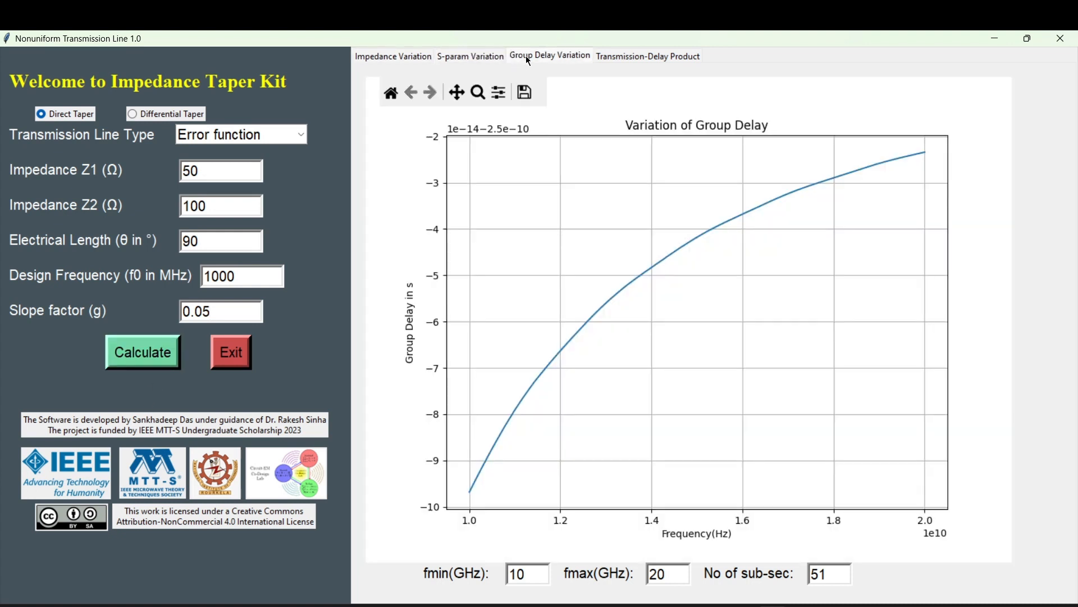
{"action": "left_click", "coordinate": [609, 54]}
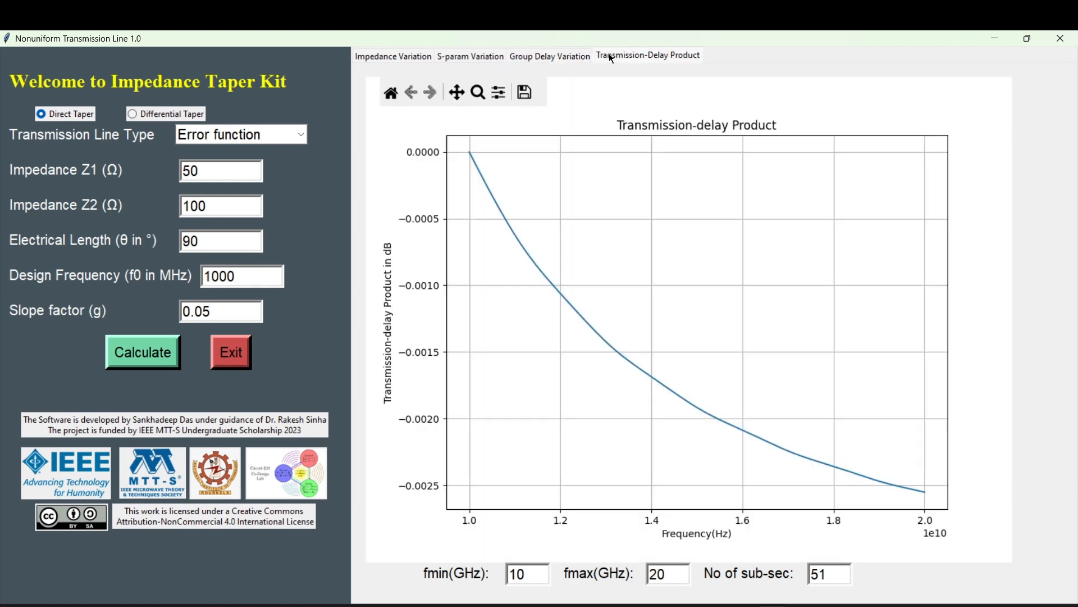
Set the minimum frequency to 0 GHz and recalculate the Error function taper.
{"action": "left_click", "coordinate": [525, 574]}
{"action": "left_click_drag", "start_coordinate": [526, 574], "coordinate": [477, 582]}
{"action": "type", "text": "0"}
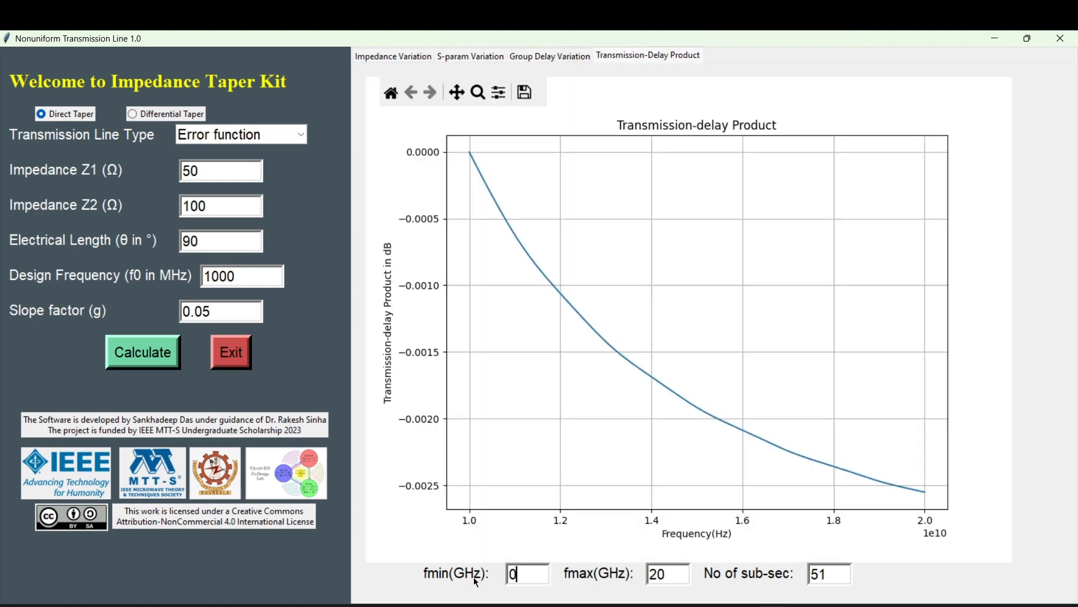
{"action": "left_click", "coordinate": [157, 358]}
View the Error function taper's impedance, S-parameter, group delay and transmission-delay product plots over the 0 to 20 GHz range.
{"action": "left_click", "coordinate": [411, 60]}
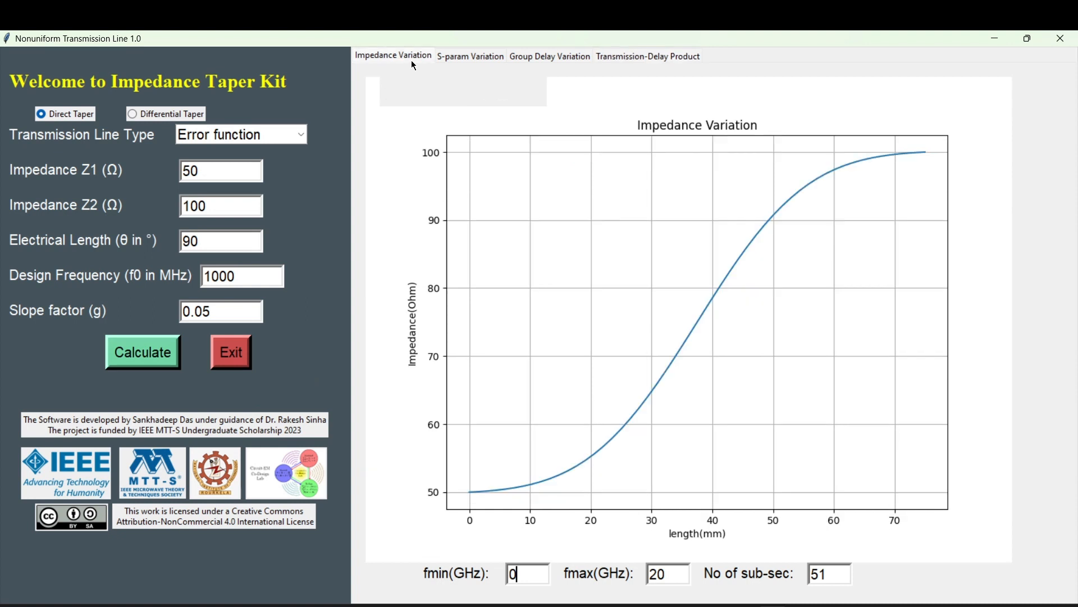
{"action": "left_click", "coordinate": [473, 56]}
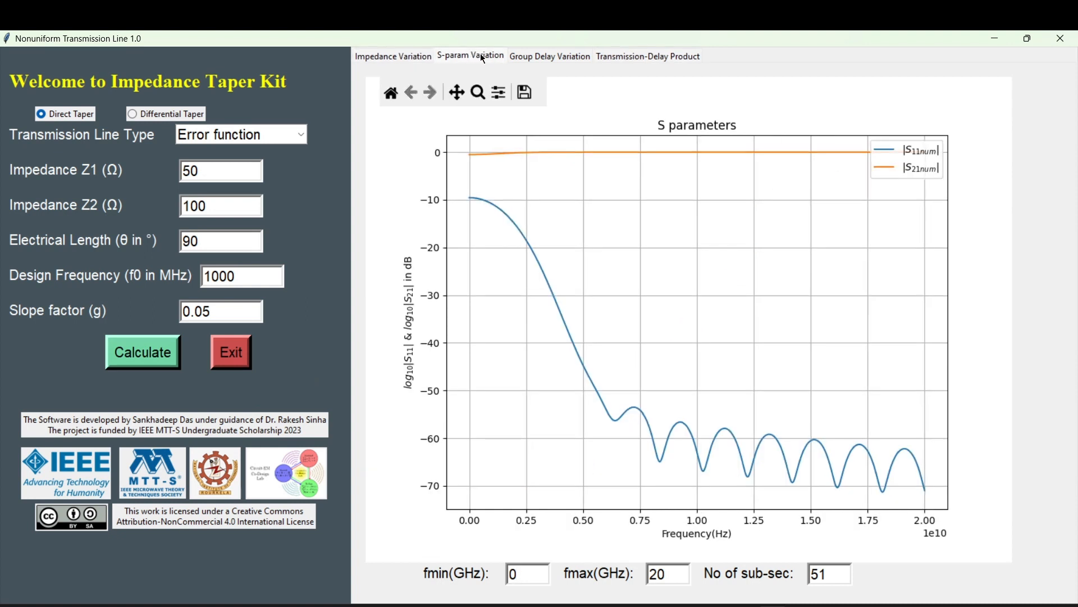
{"action": "left_click", "coordinate": [522, 57]}
{"action": "left_click", "coordinate": [609, 59]}
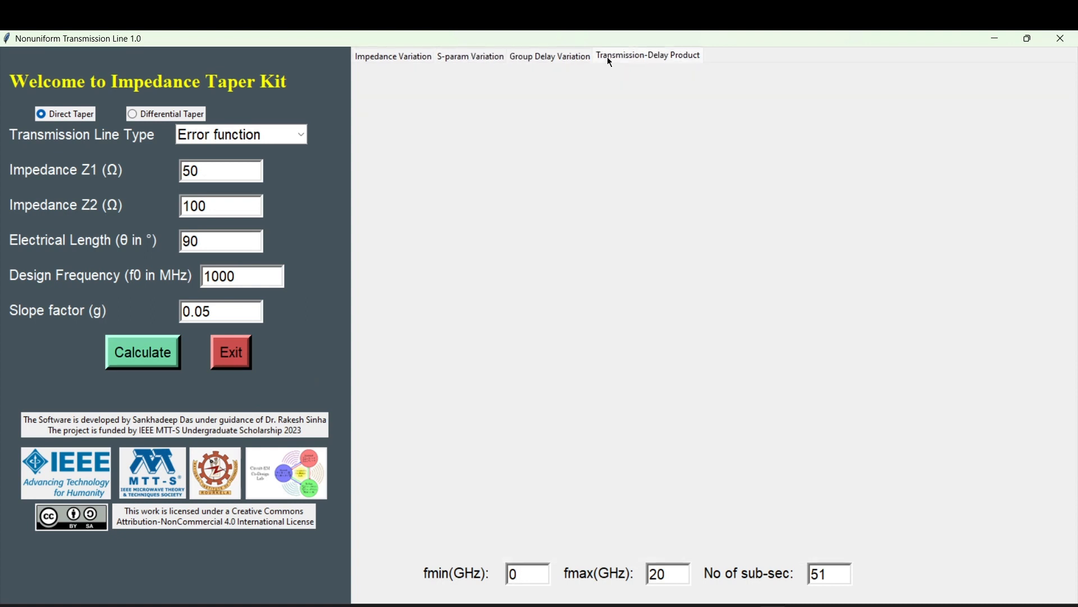
Calculate a Logistic taper with slope factor 0.2 and view its impedance, S-parameter and group delay plots.
{"action": "left_click", "coordinate": [294, 138]}
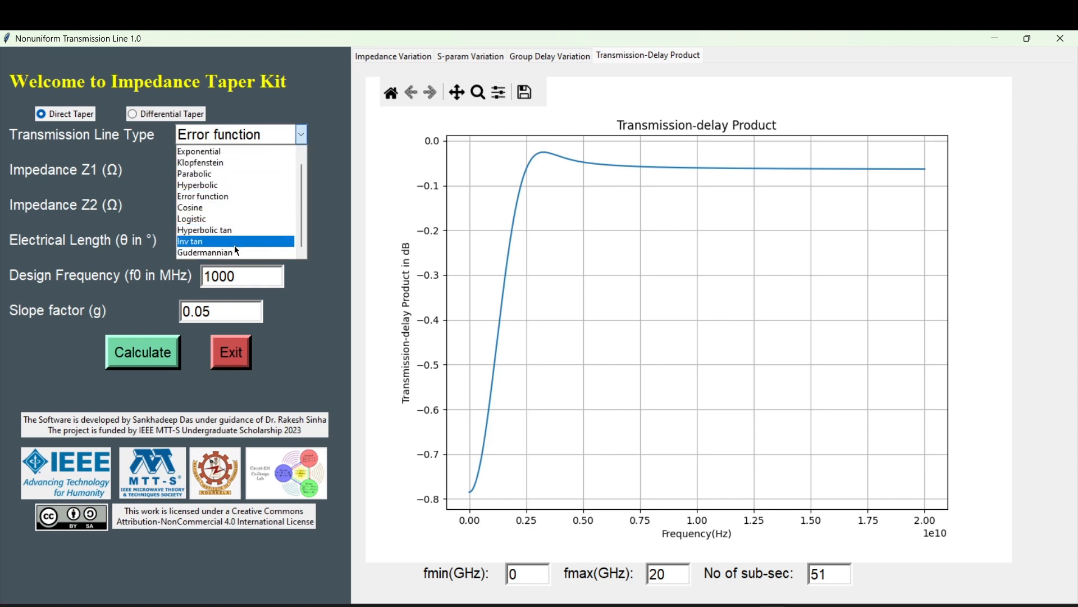
{"action": "left_click", "coordinate": [234, 220]}
{"action": "left_click", "coordinate": [146, 354]}
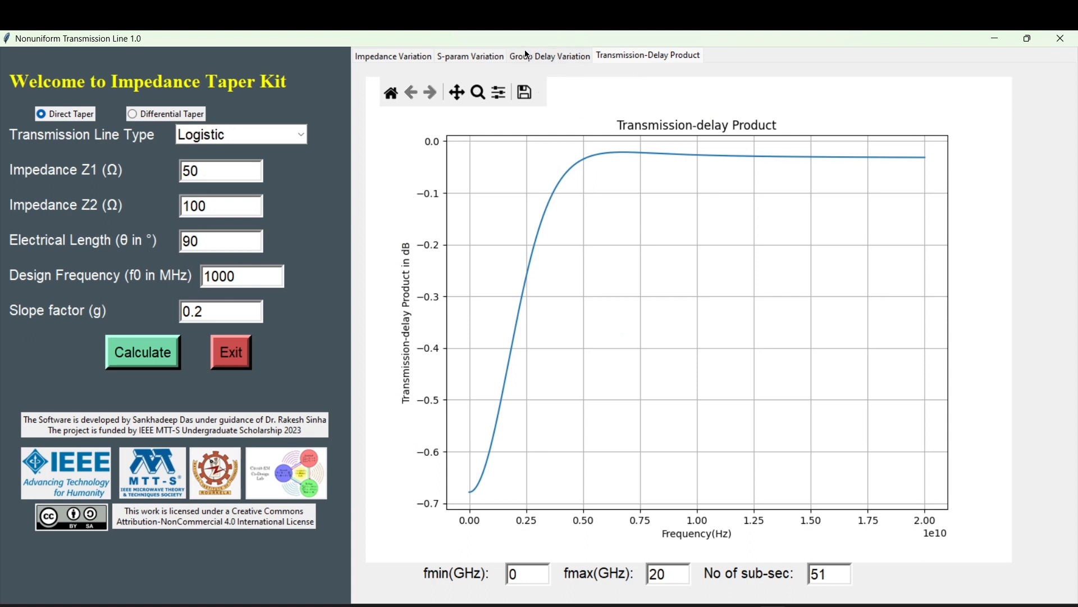
{"action": "left_click", "coordinate": [407, 63]}
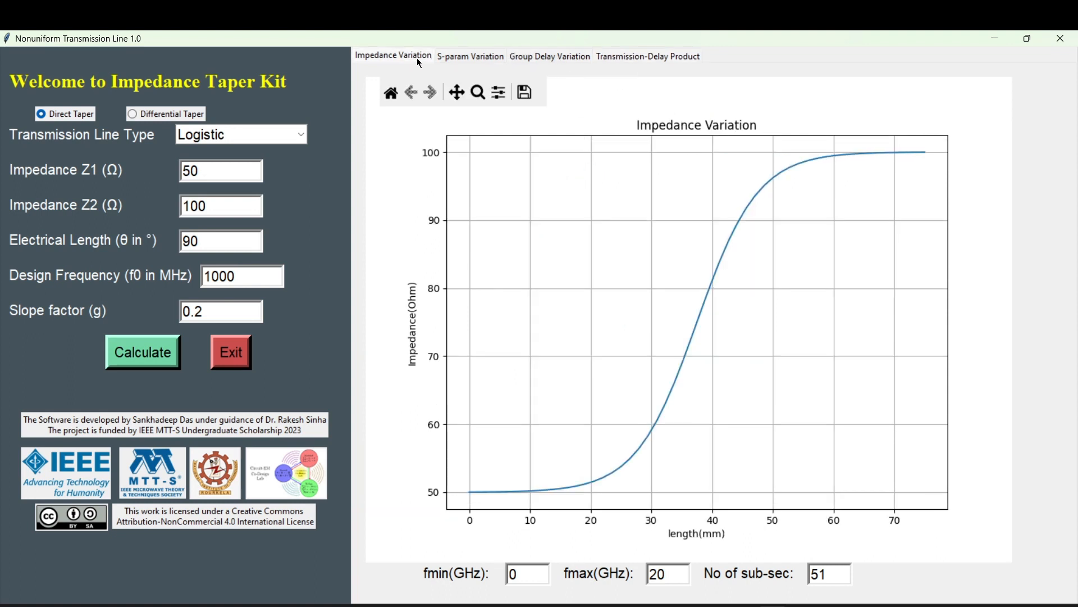
{"action": "left_click", "coordinate": [462, 57]}
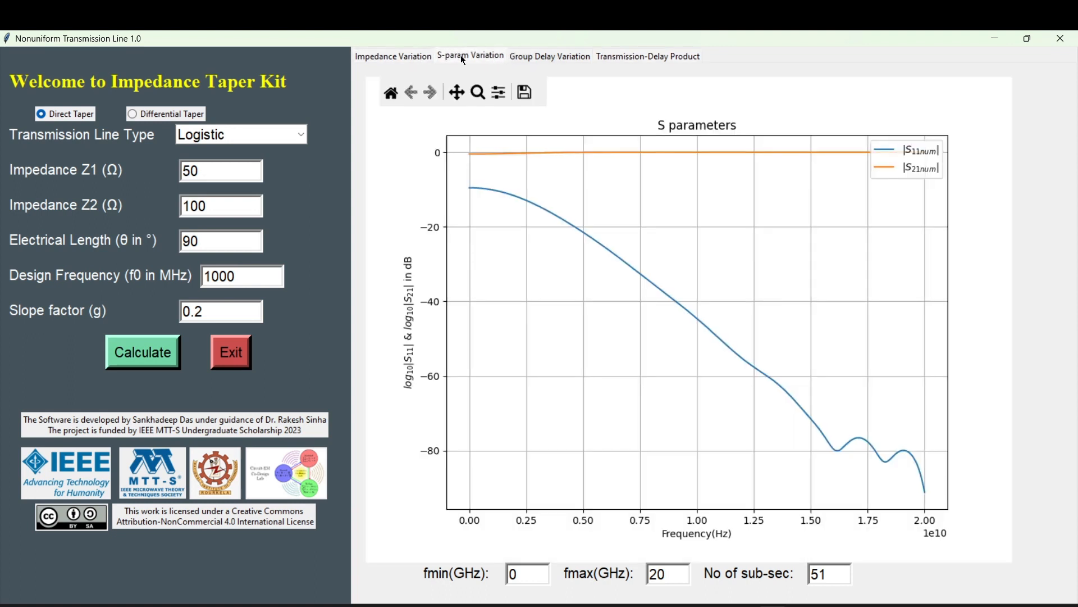
{"action": "left_click", "coordinate": [530, 60]}
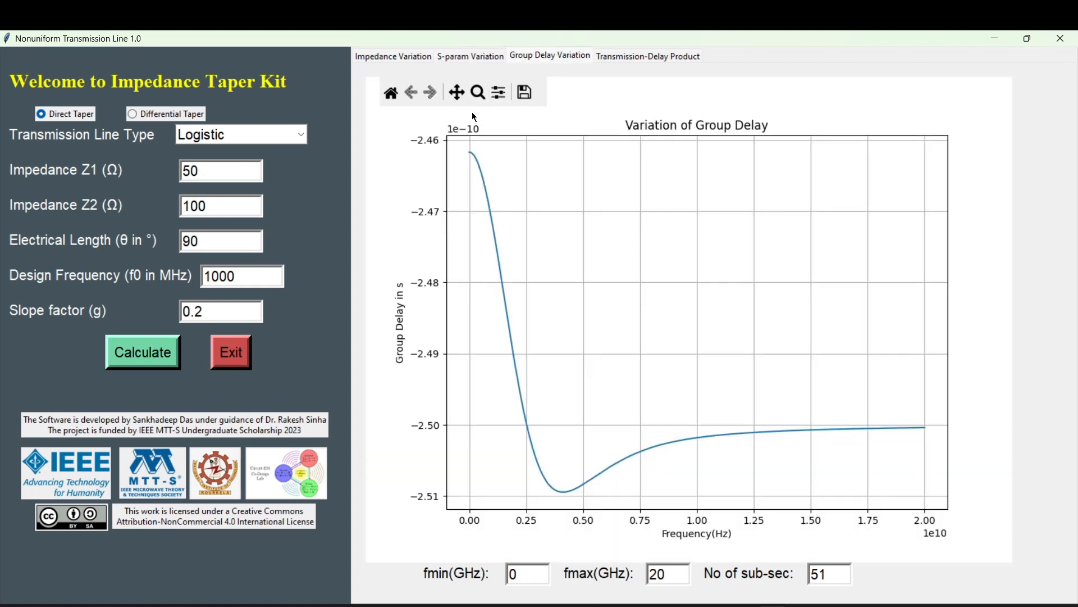